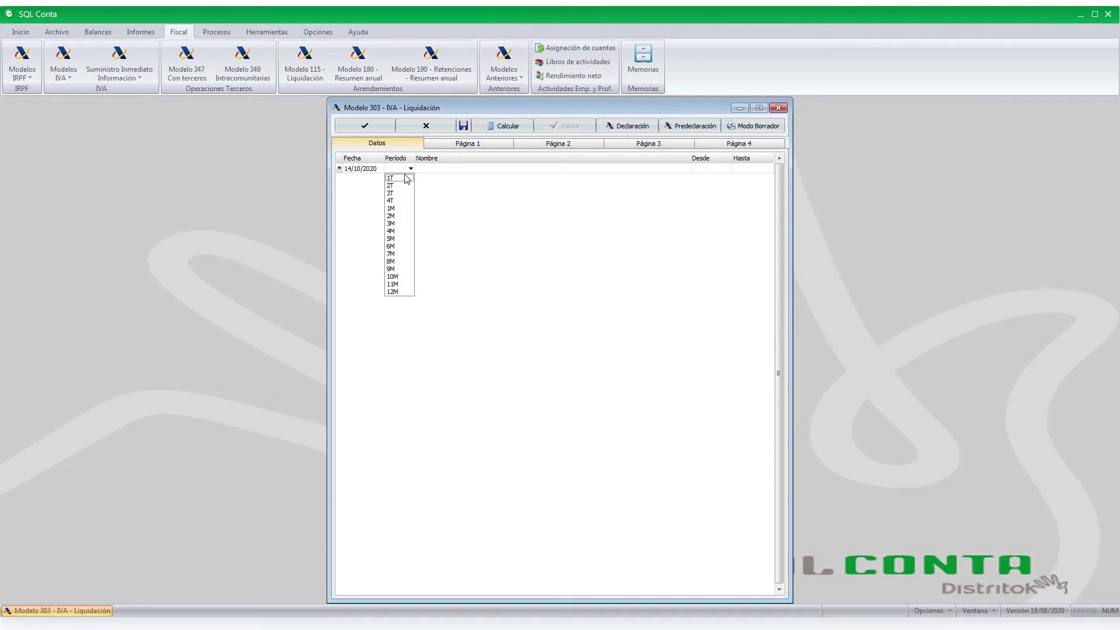
Create a Modelo 303 record for period 1T named "IVA 1 Trimestre" and calculate it from the accounting data.
click(409, 178)
click(445, 168)
text(IVA 1)
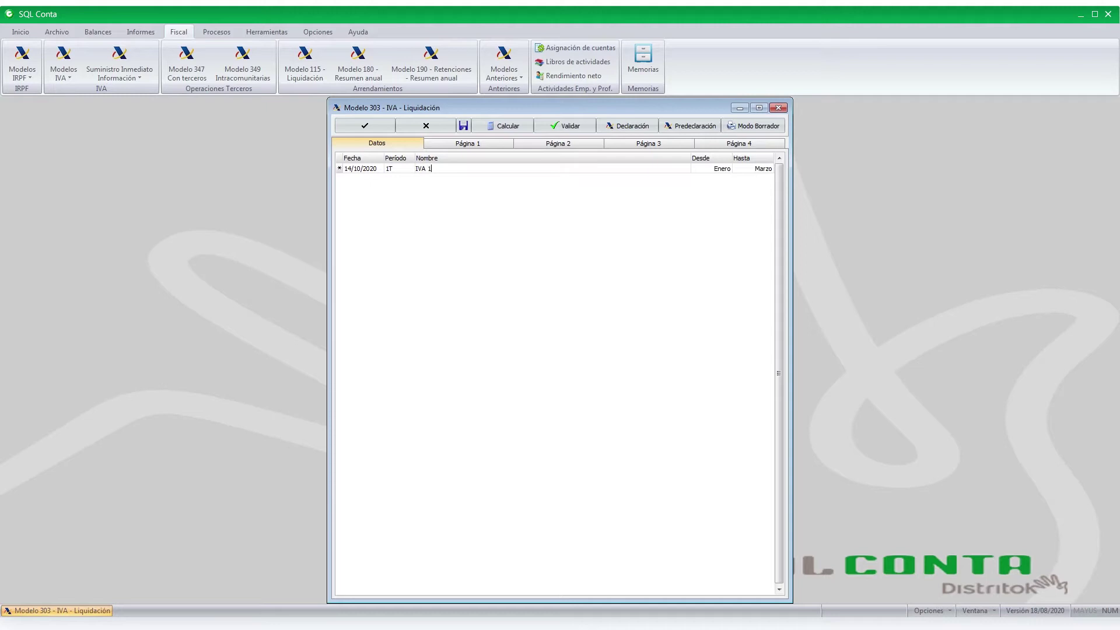
text( Trimestre)
key(Tab)
click(507, 126)
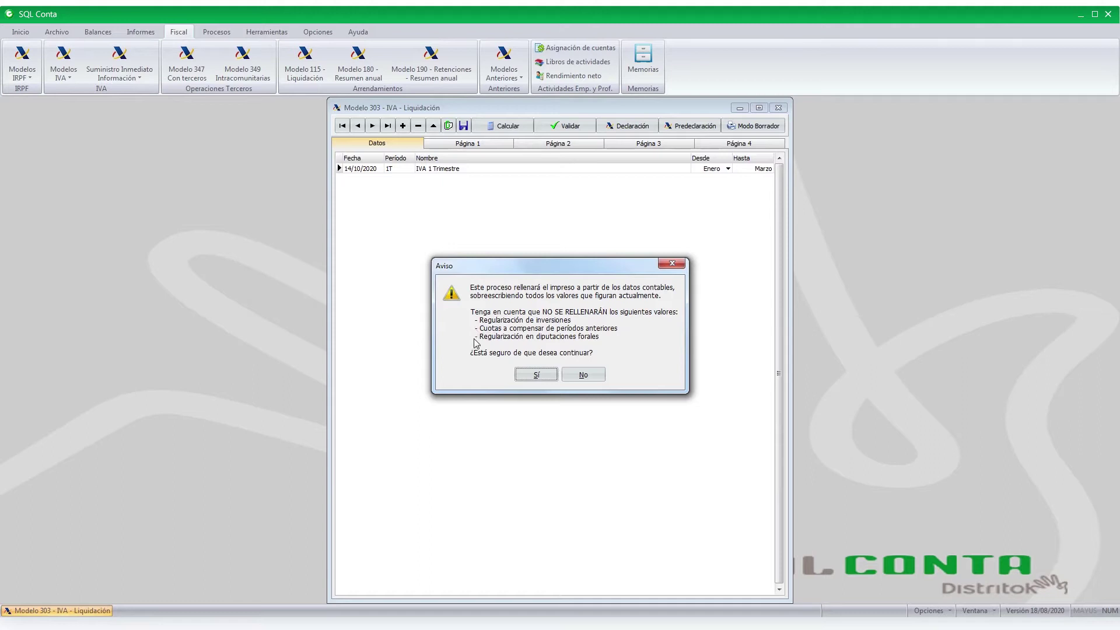
click(529, 371)
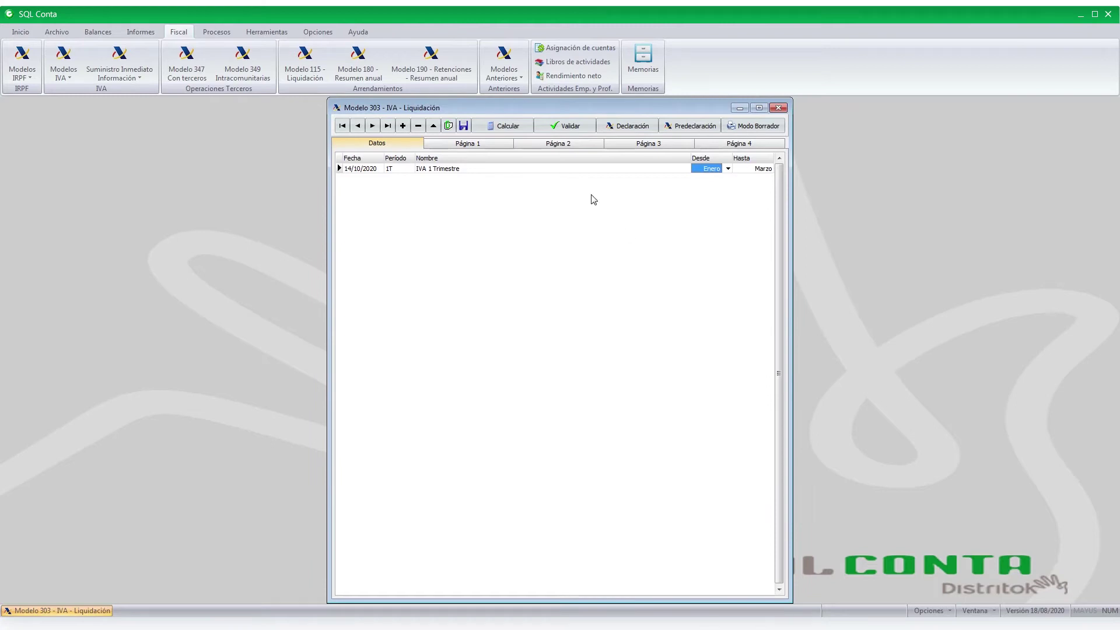
Review pages 1 to 4 of the calculated Modelo 303 form and return to its first page.
click(501, 150)
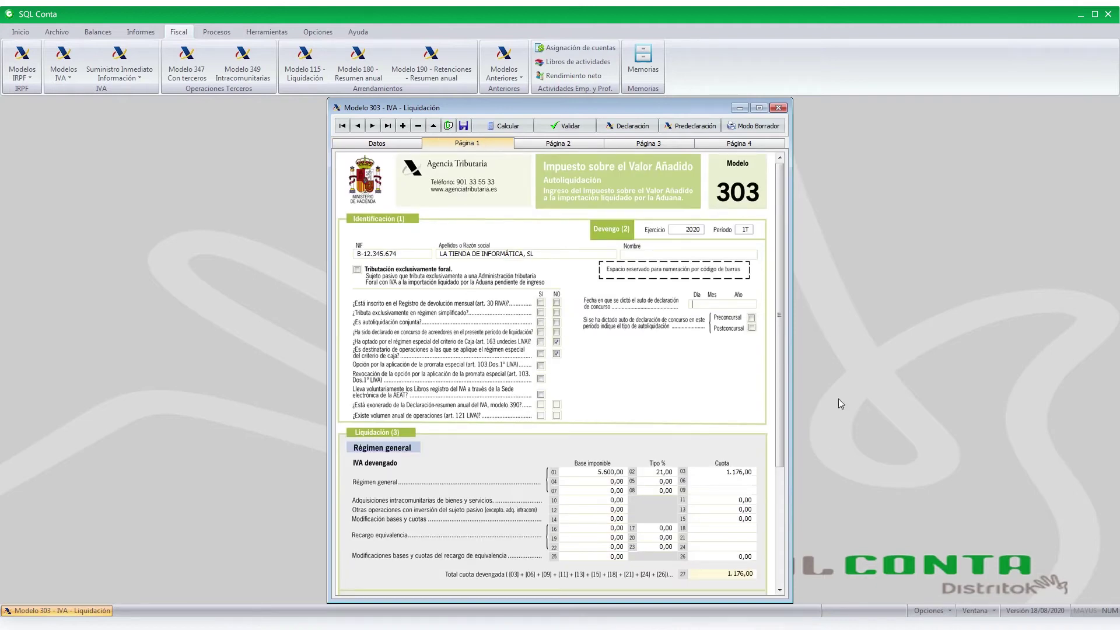
drag(781, 379, 813, 369)
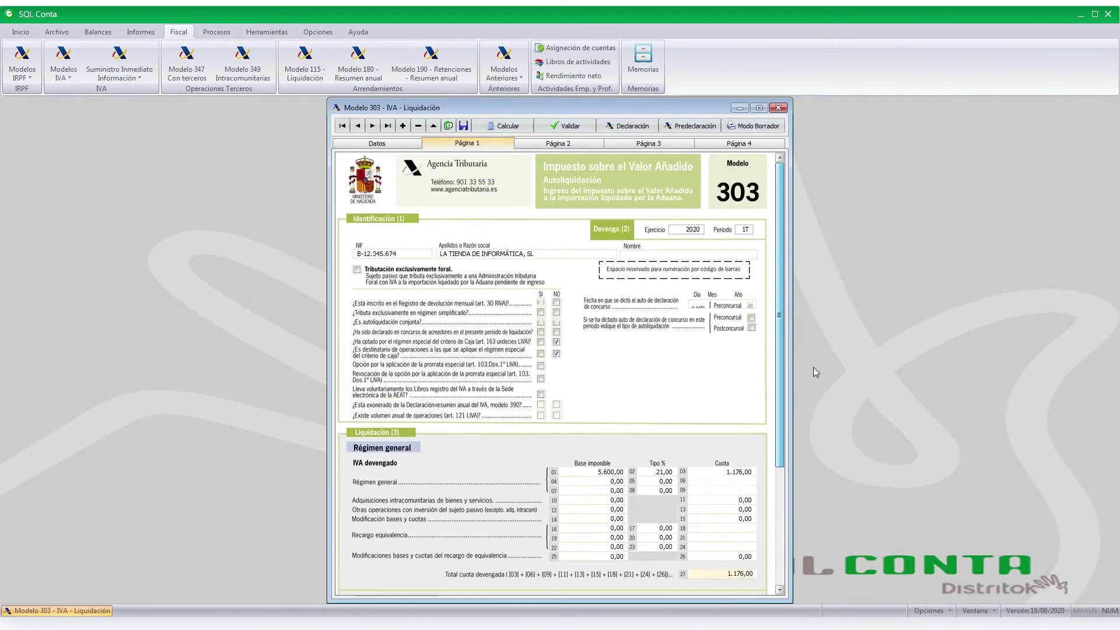
click(559, 144)
drag(781, 266, 786, 377)
click(633, 142)
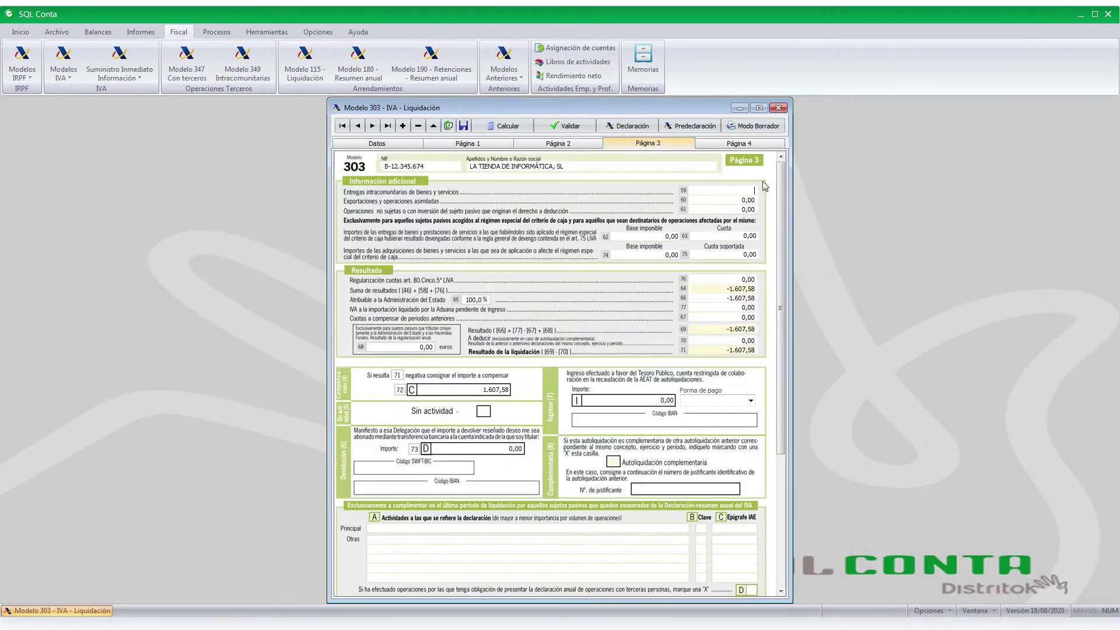
click(745, 145)
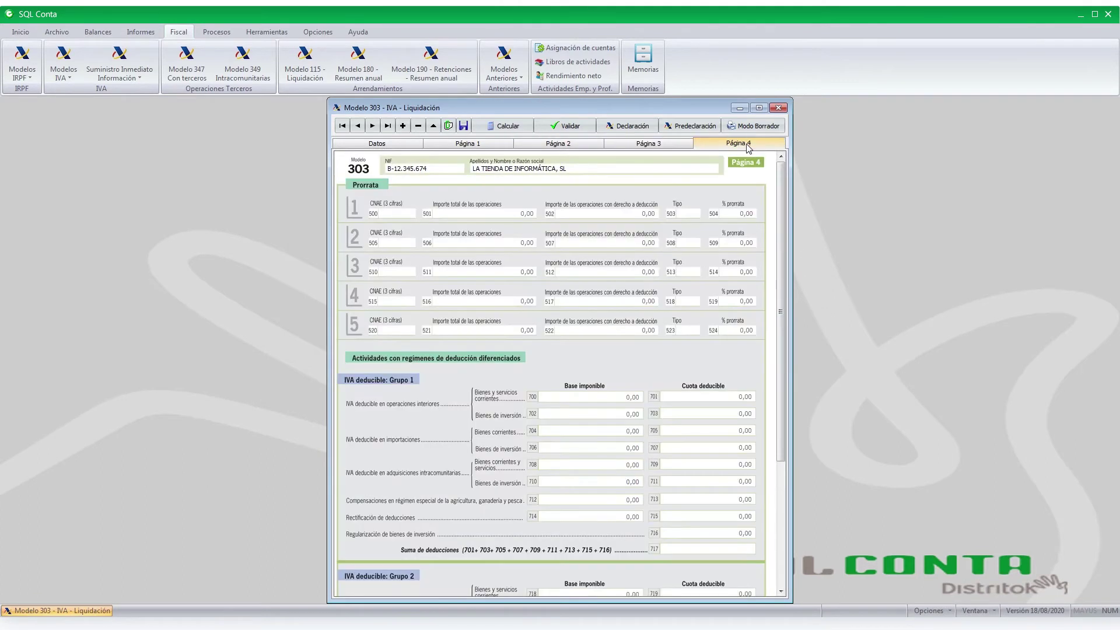
click(503, 147)
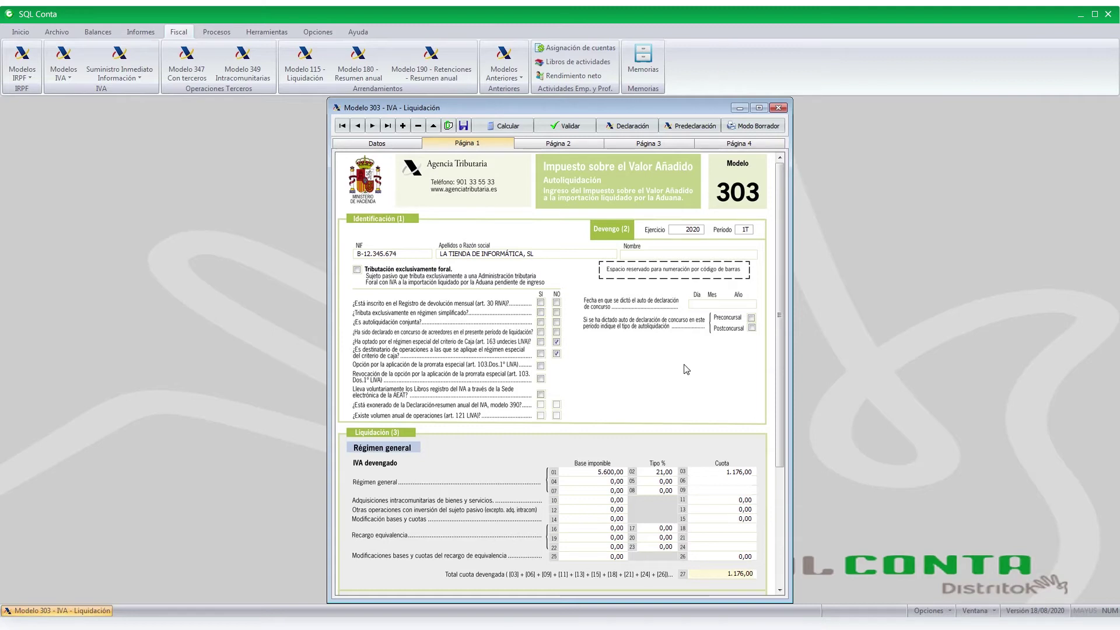
click(542, 334)
click(542, 333)
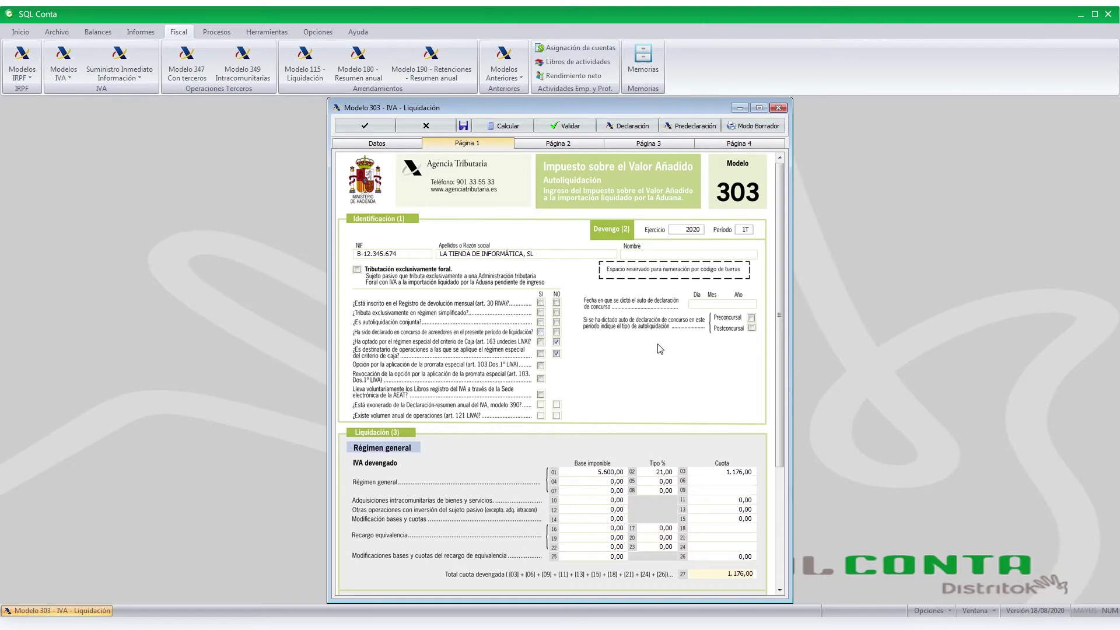
click(379, 131)
Preview the draft report of the Modelo 303 and validate the form, closing each report after reading it.
click(754, 125)
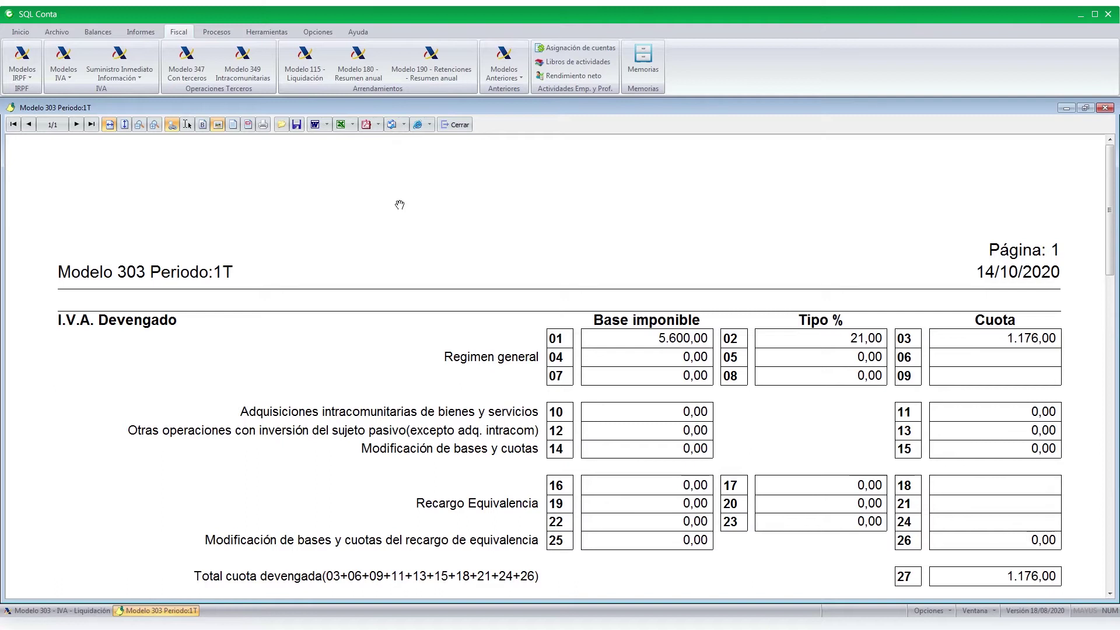
click(458, 125)
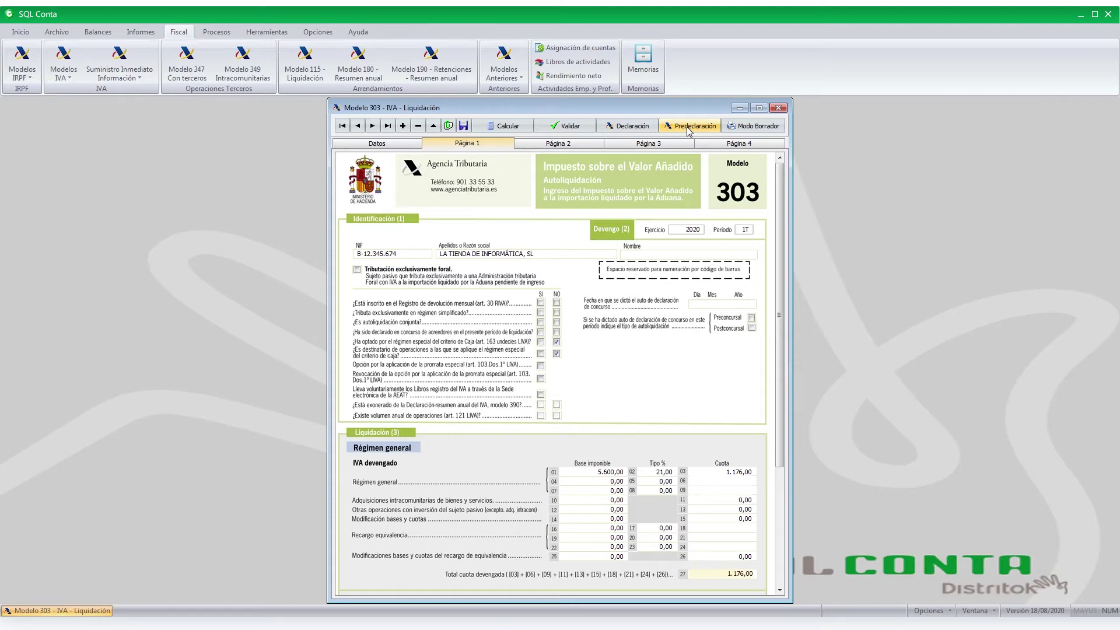
click(590, 132)
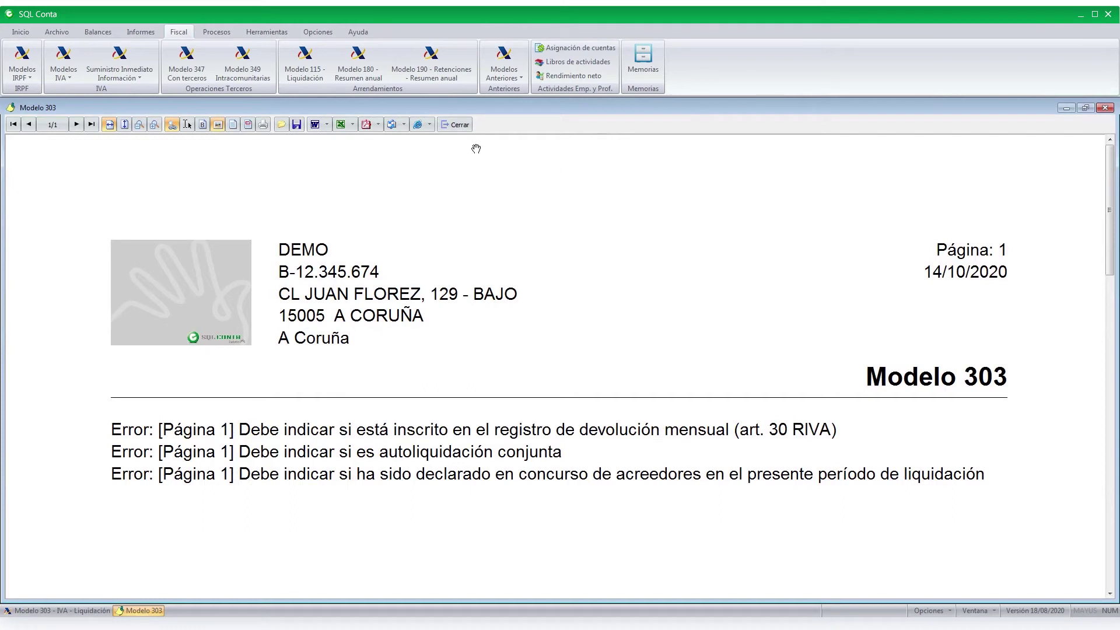
click(466, 126)
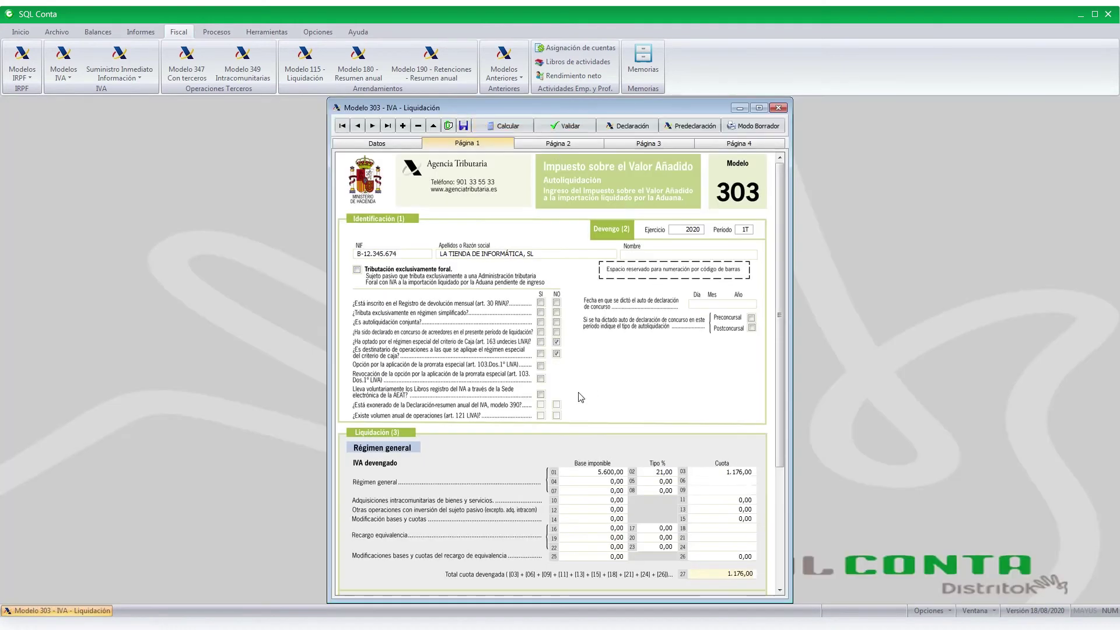
Answer No on page 1 to monthly refund registration, joint self-assessment and declared insolvency, and save the form.
click(556, 332)
click(556, 342)
click(556, 322)
click(557, 303)
click(464, 128)
Generate the accounting entry for the first-quarter VAT settlement dated 31/03/2020 and close the Modelo 303 form.
click(392, 148)
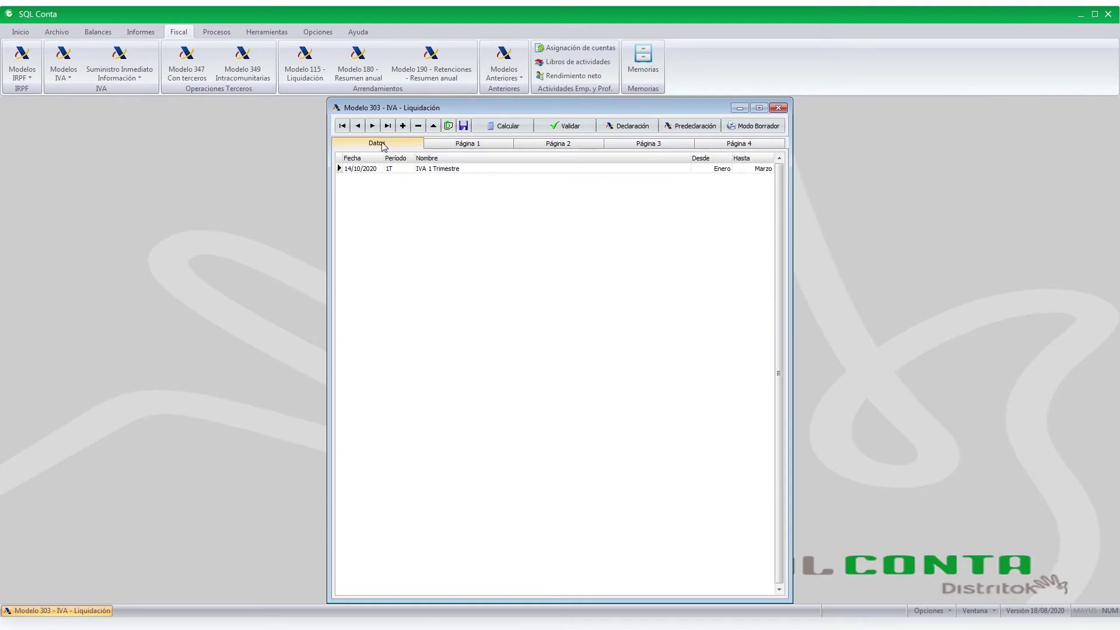
click(450, 127)
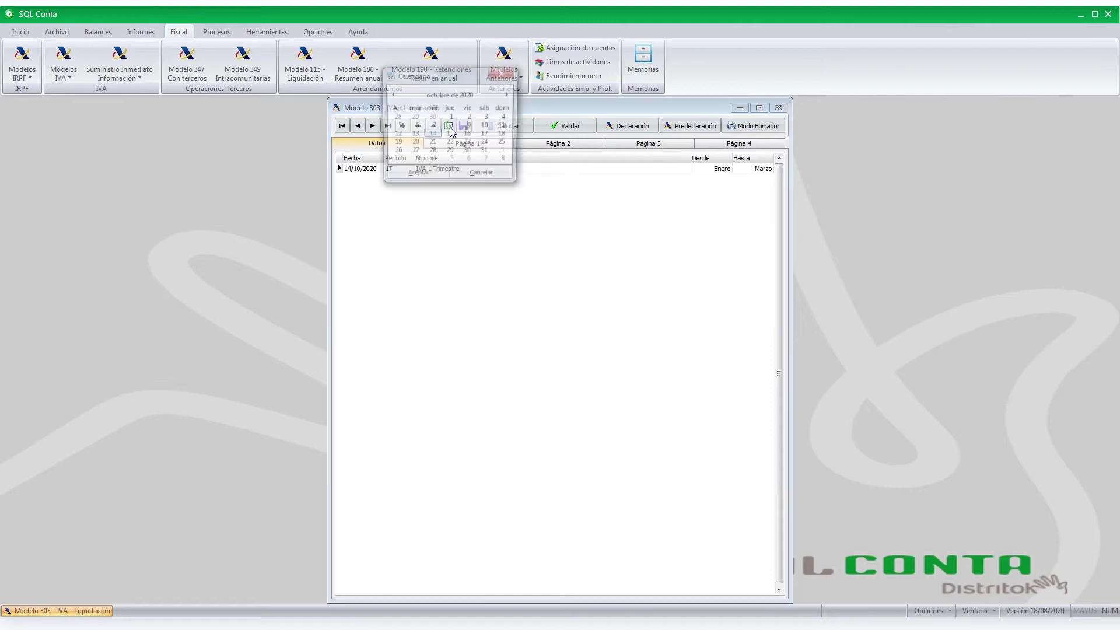
click(392, 96)
click(392, 95)
click(391, 95)
click(391, 95)
click(392, 95)
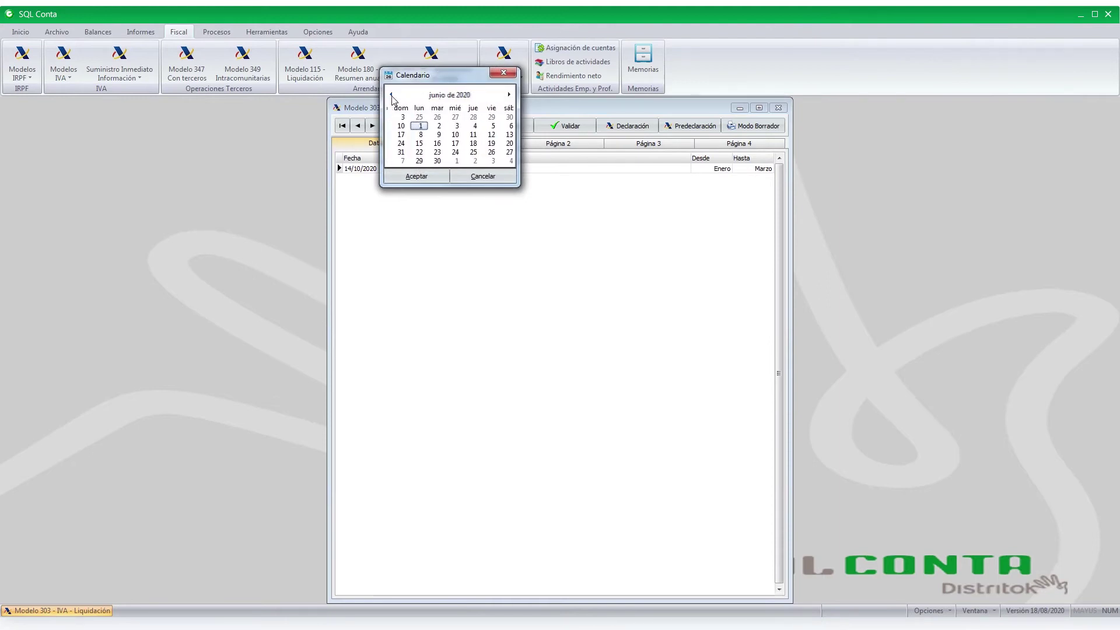
click(392, 95)
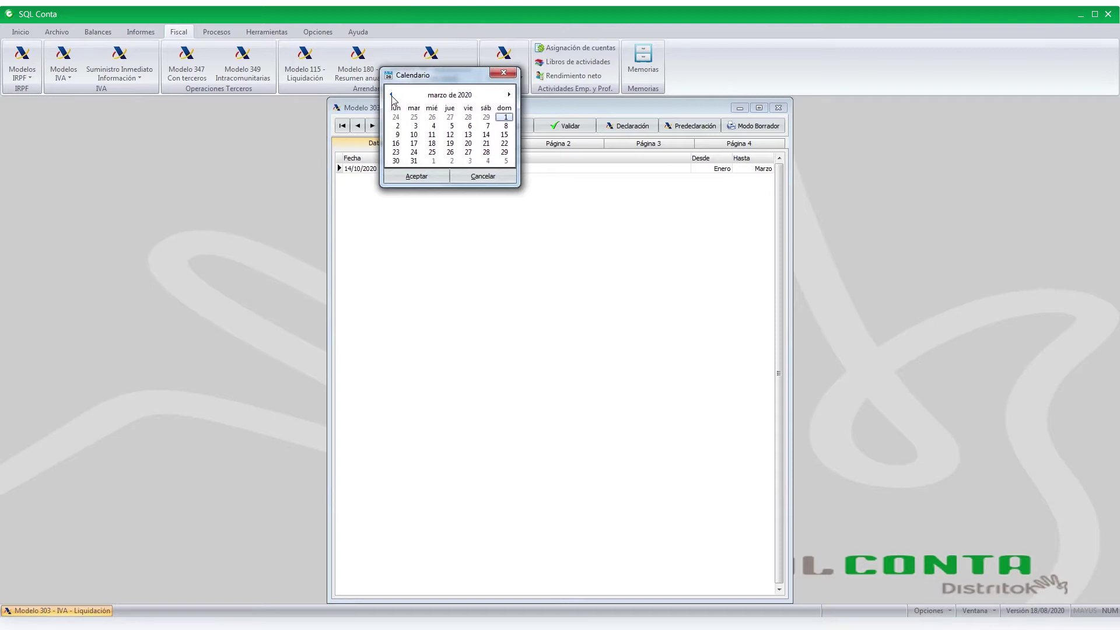
click(414, 160)
click(415, 176)
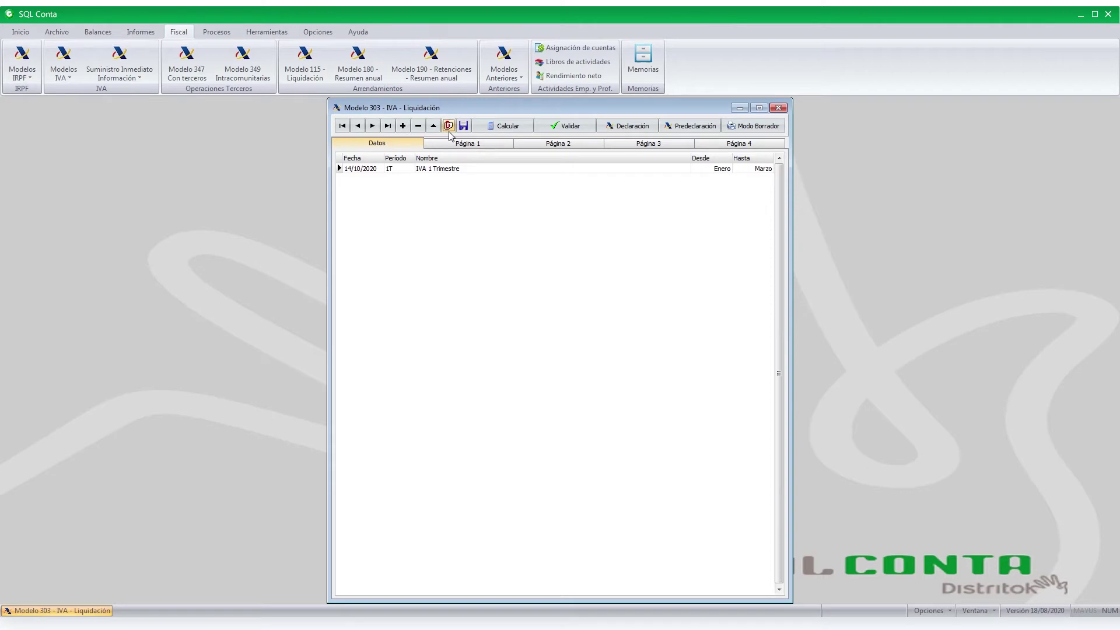
click(779, 108)
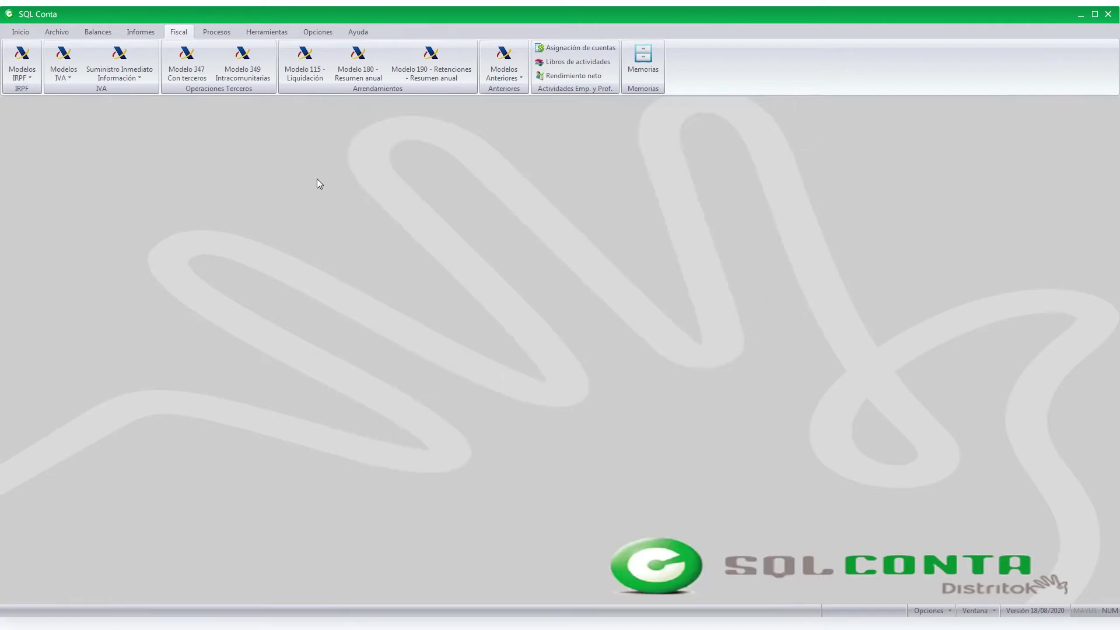
Check the creditor and debtor accounts for VAT settlements in the application configuration, leaving without changes.
click(318, 32)
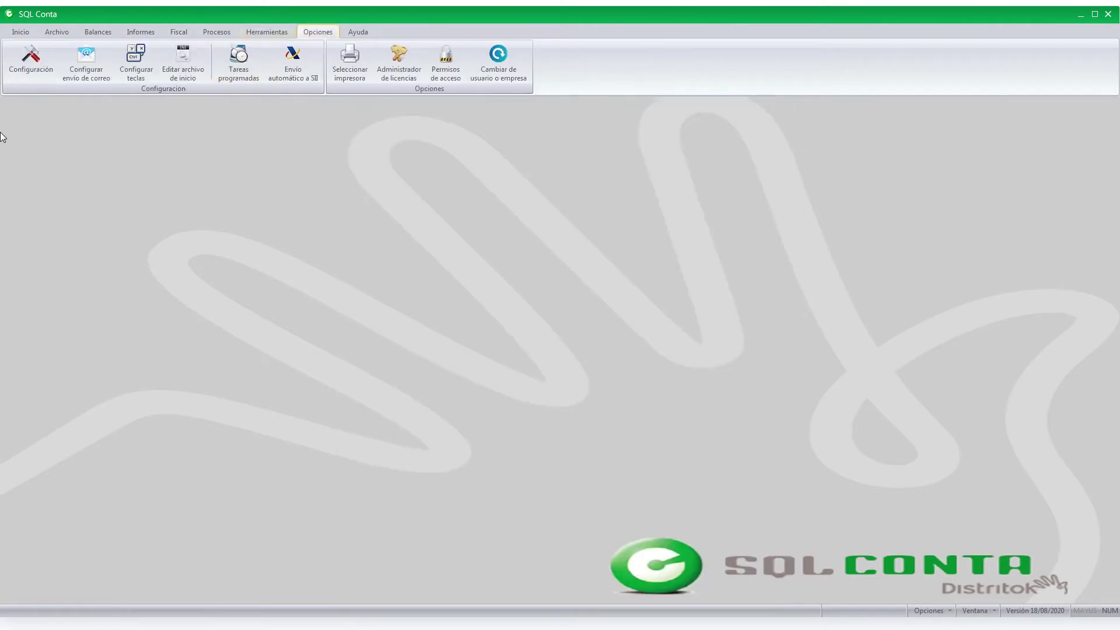
click(31, 59)
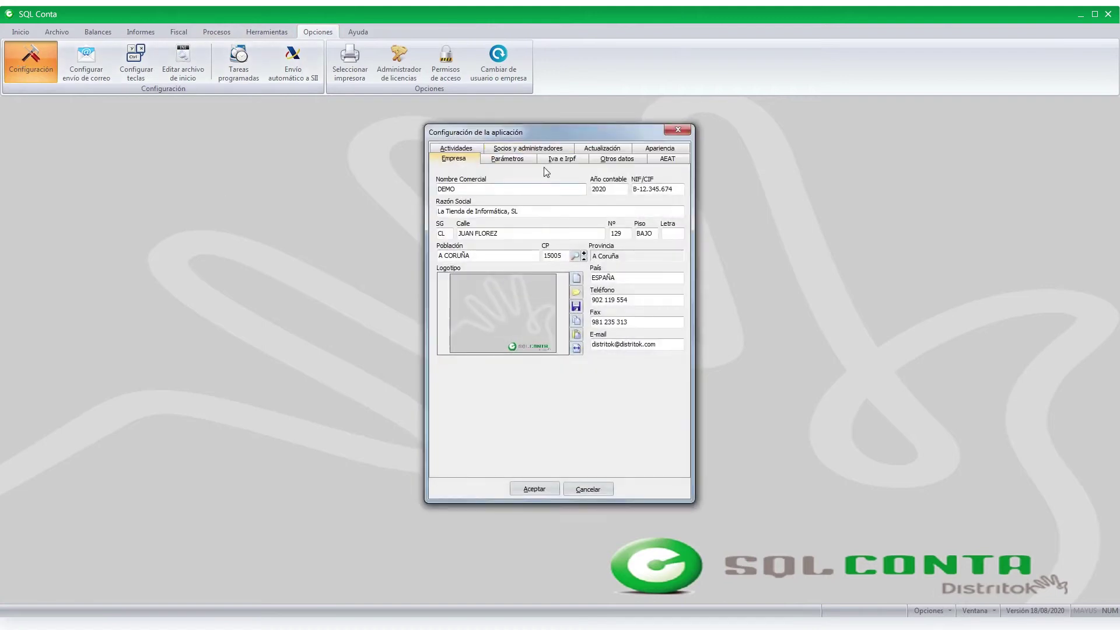
click(562, 158)
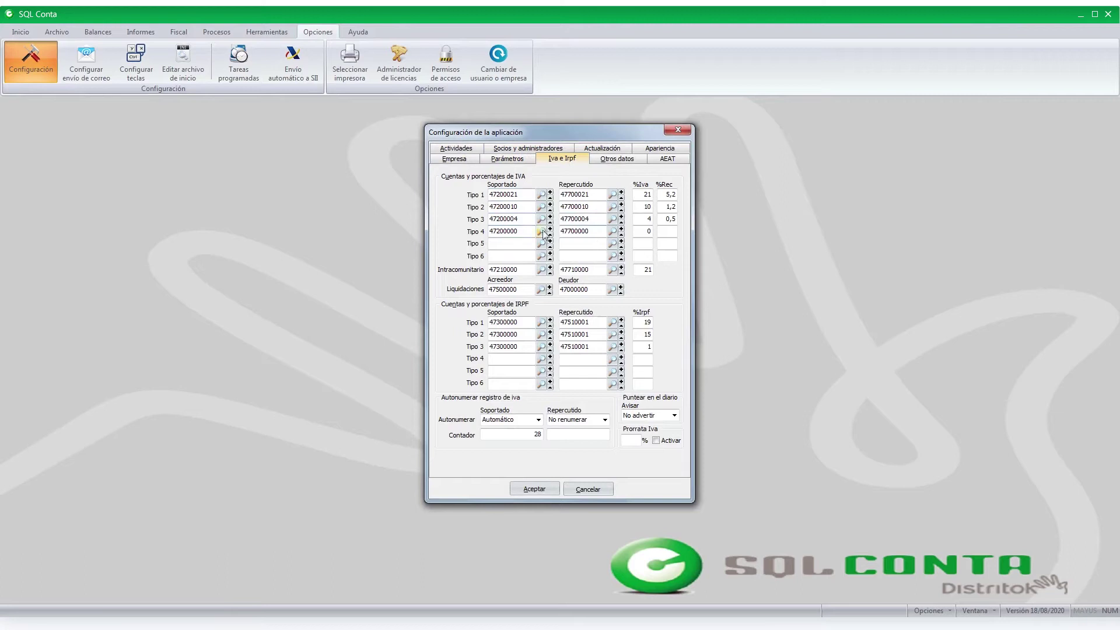
drag(519, 289, 488, 290)
drag(590, 290, 561, 295)
click(588, 491)
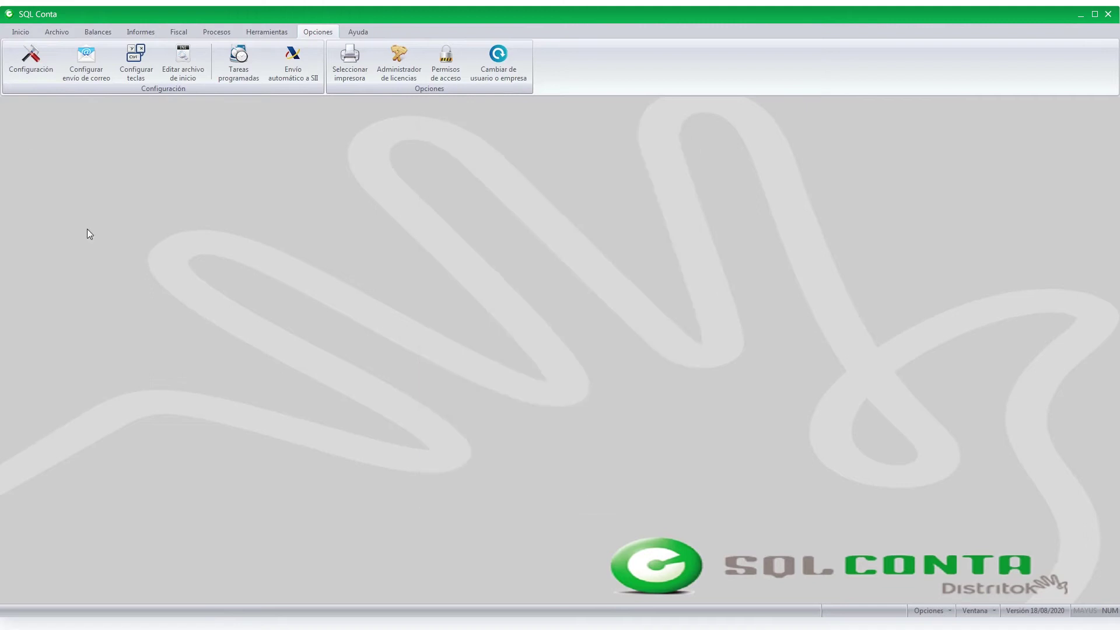
Examine the VAT settlement entry and the VAT data of the FACTURA ALQUILER line in the journal.
click(58, 31)
click(51, 58)
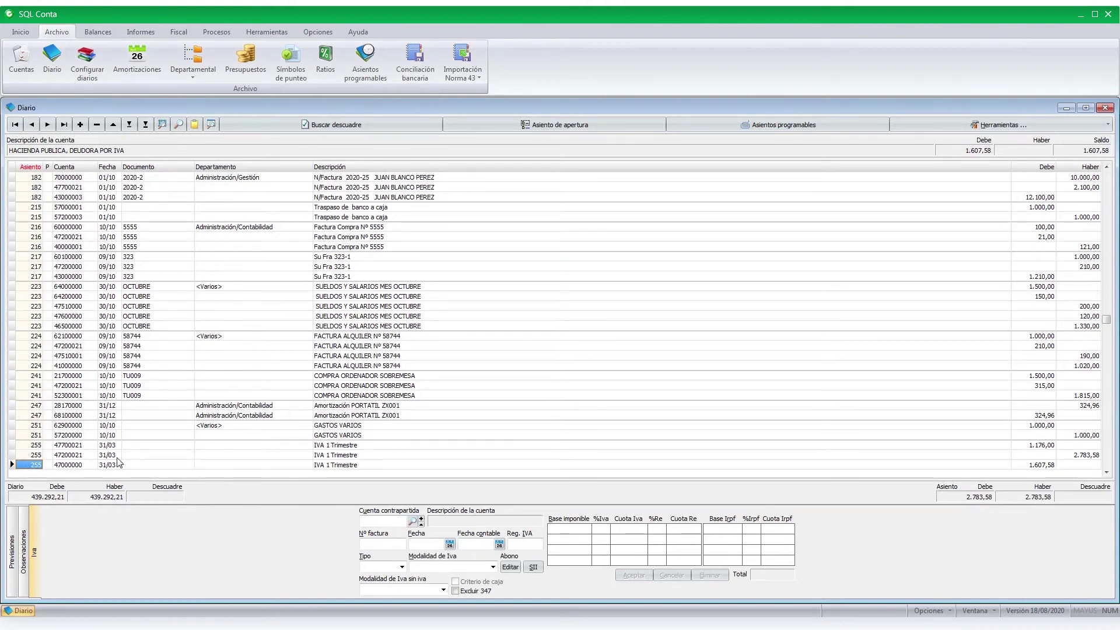
click(408, 346)
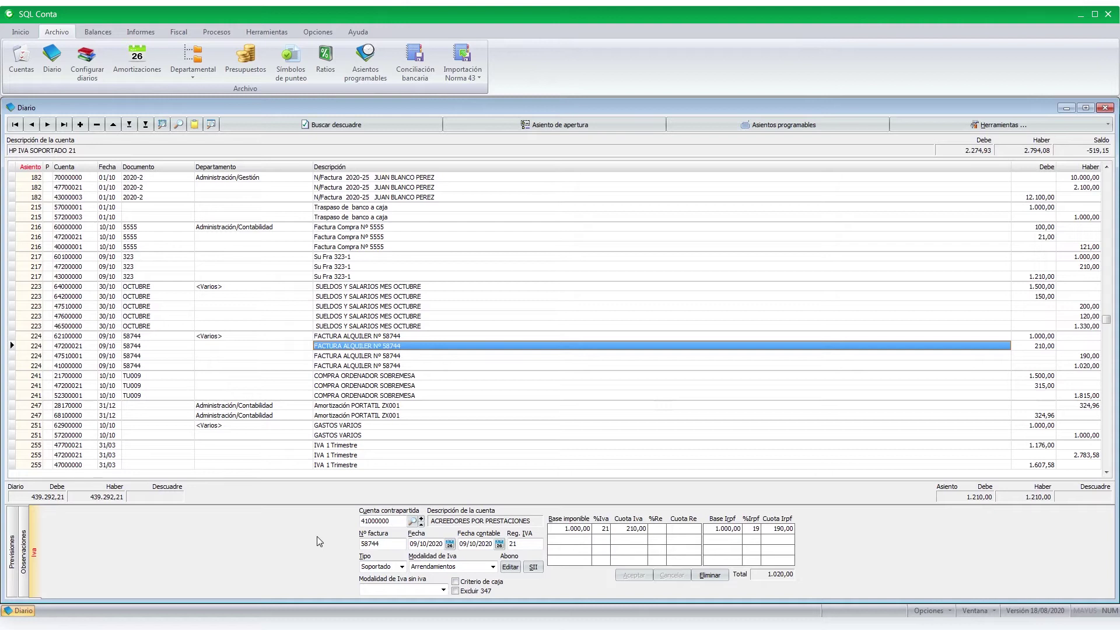
click(1104, 107)
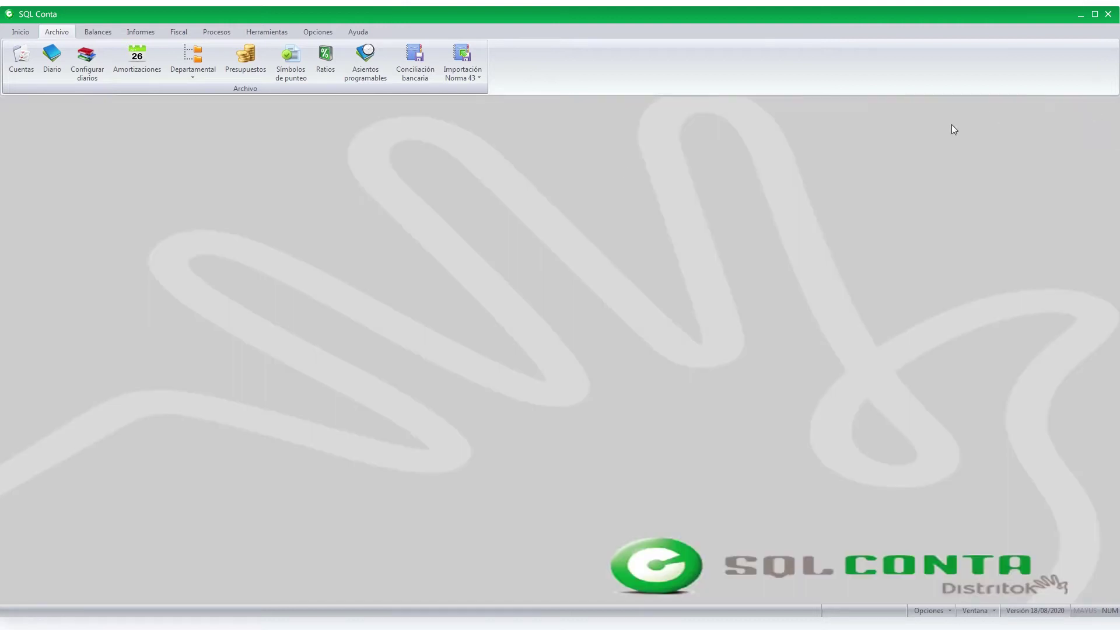
Show the input VAT (Soportado) register for accounting dates 01/01/2020 to 31/03/2020, with VAT types included.
click(156, 32)
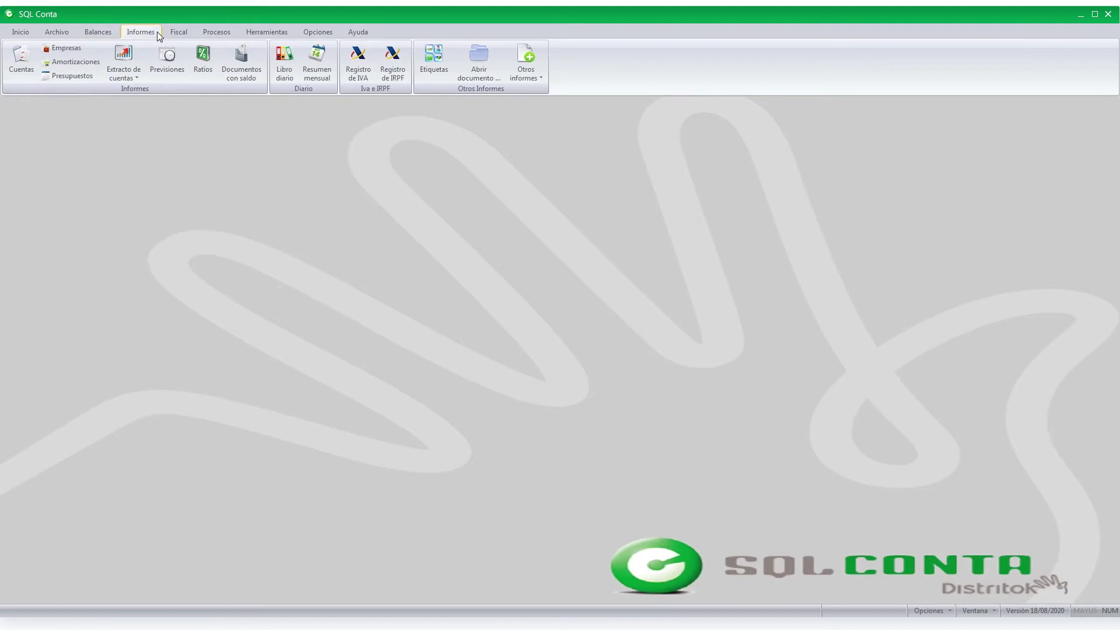
click(360, 74)
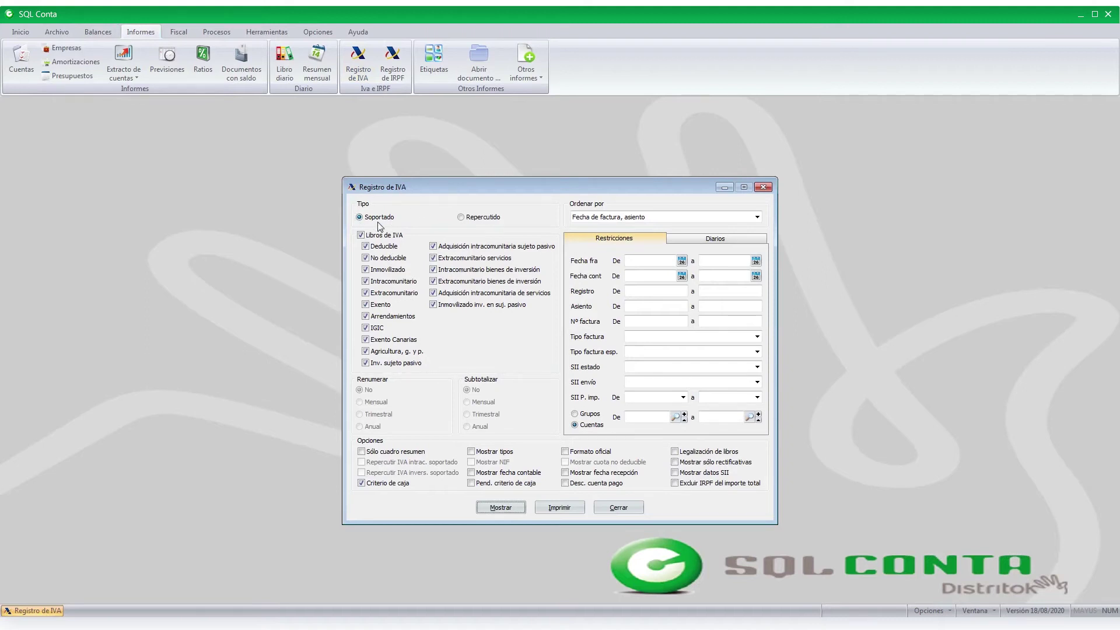
click(483, 219)
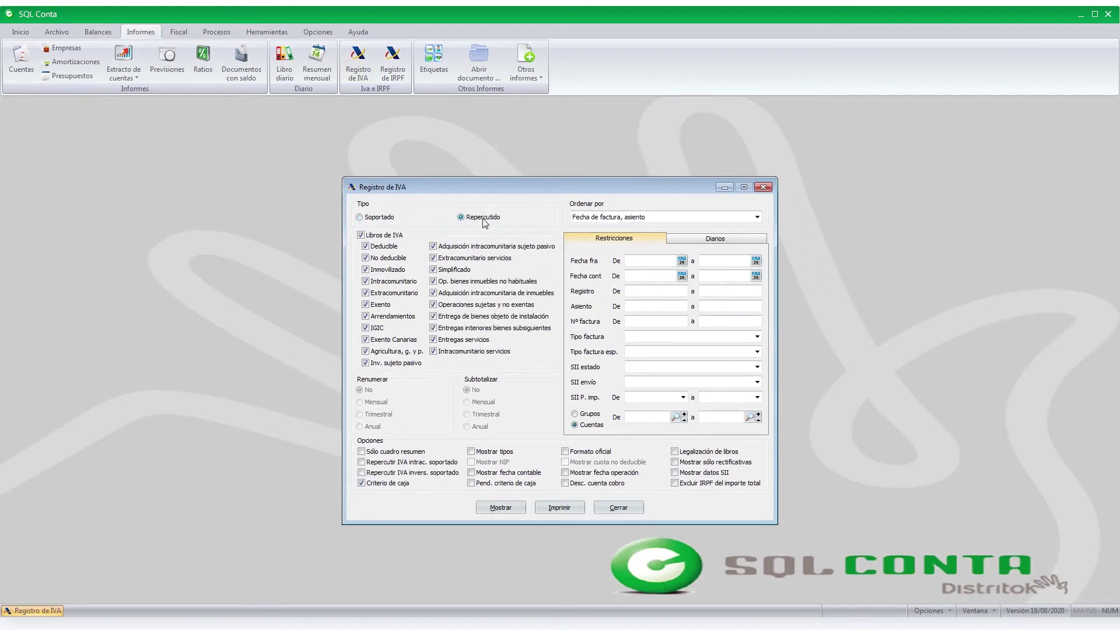
click(378, 217)
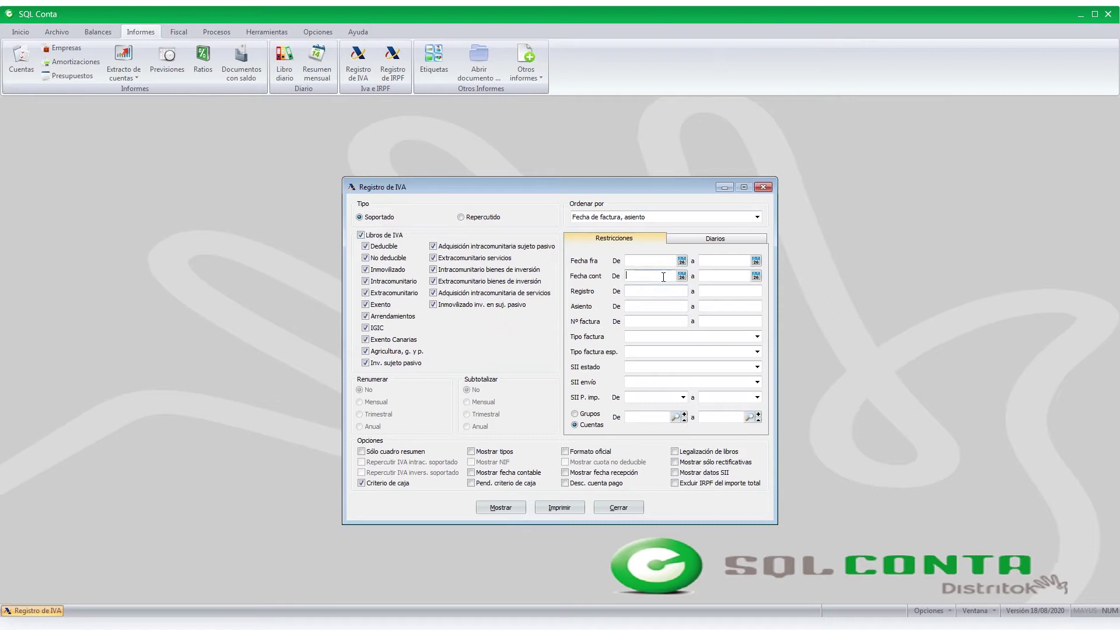
text(0101)
key(Tab)
text(31/03)
key(Tab)
click(472, 452)
click(500, 508)
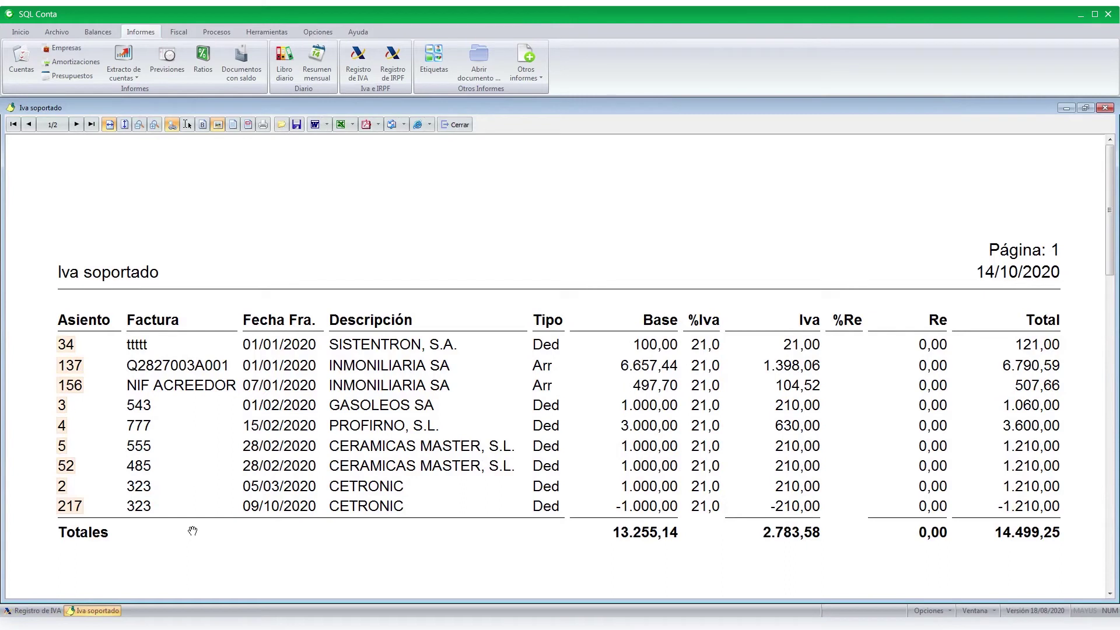
Inspect entry 34 from the input VAT report, read the summary tables on its last page, and close the report.
click(65, 345)
click(1106, 109)
click(91, 125)
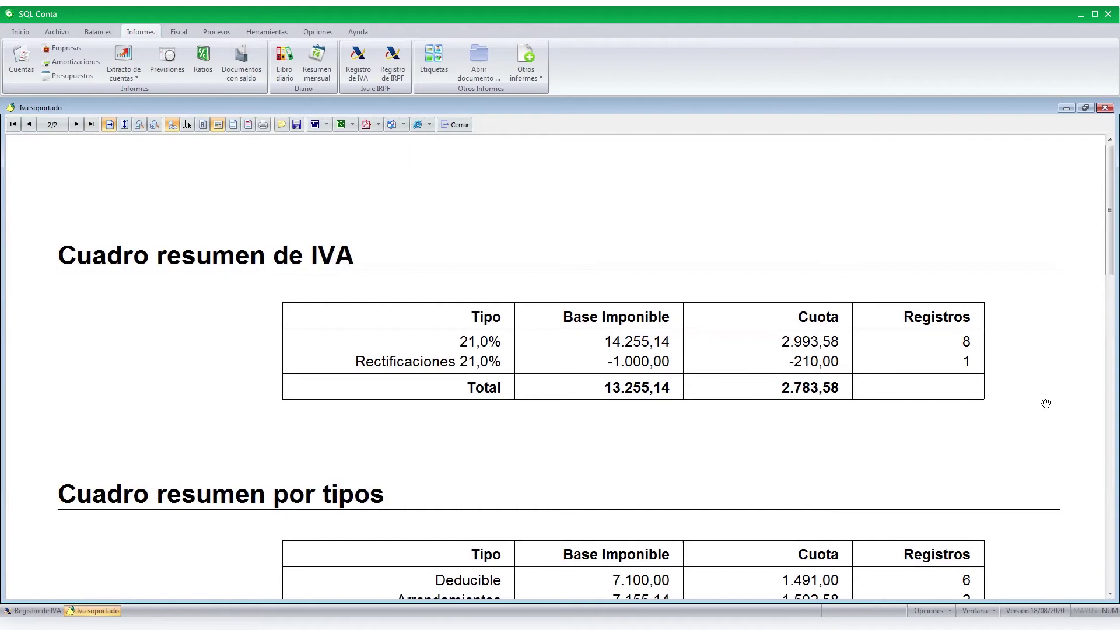
scroll(1046, 403, down, 2)
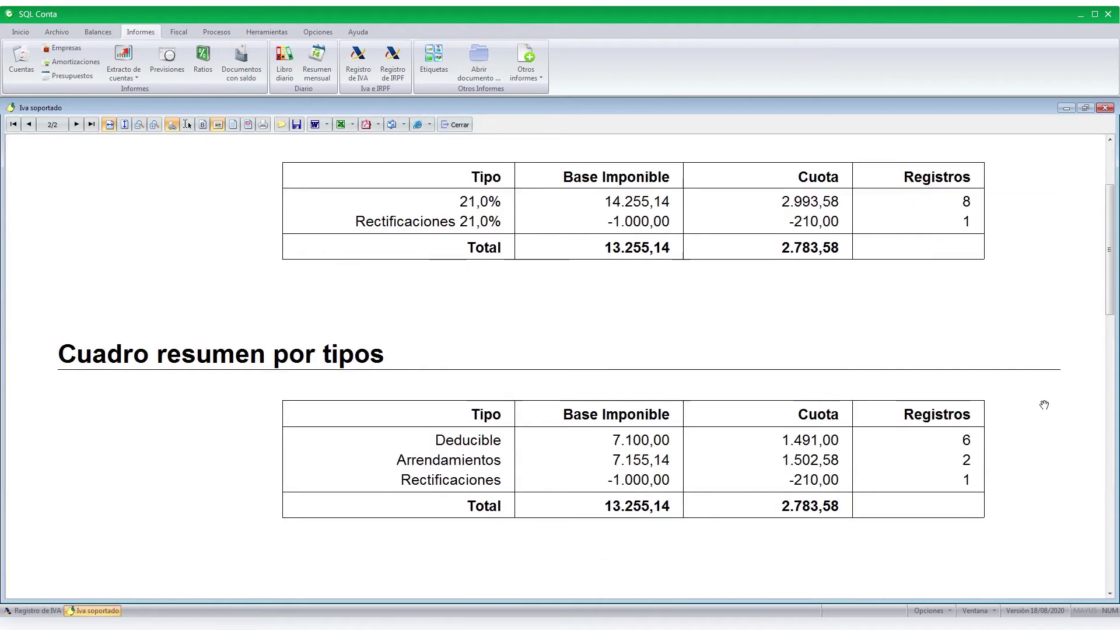
click(459, 124)
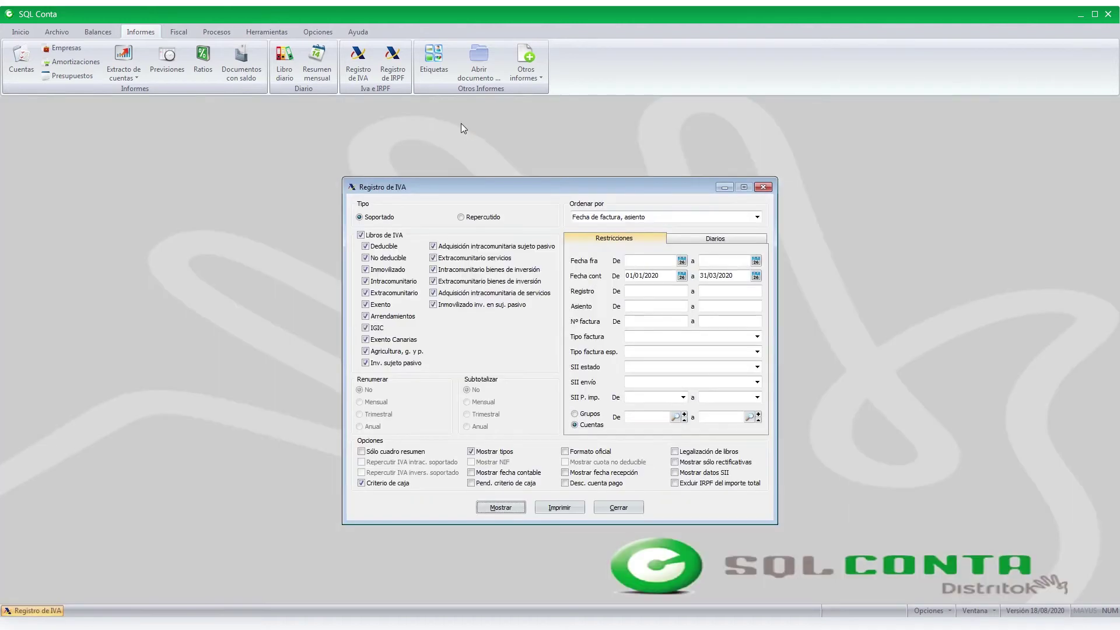
Show the input VAT (Soportado) register in official format with Trimestral renumbering, accepting the default accumulated values.
click(566, 452)
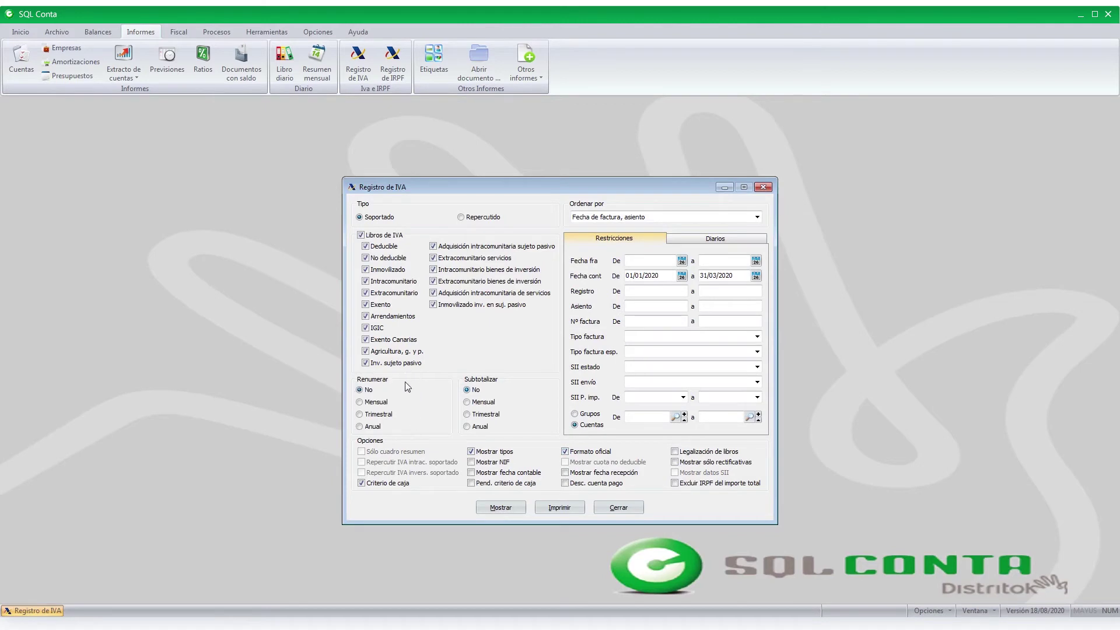
click(373, 414)
click(510, 506)
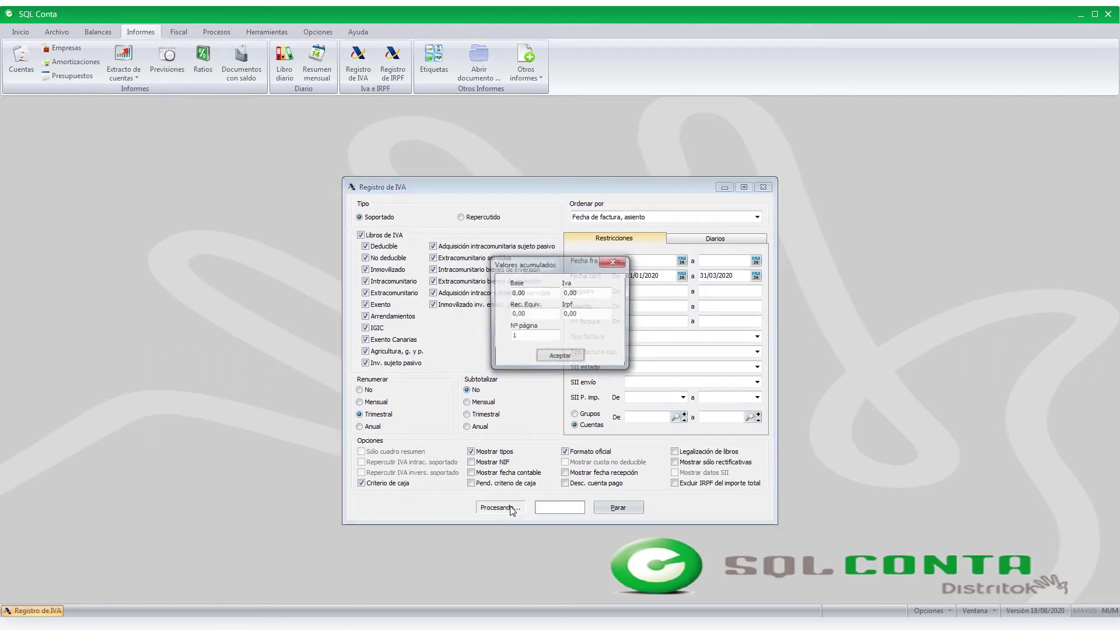
click(569, 360)
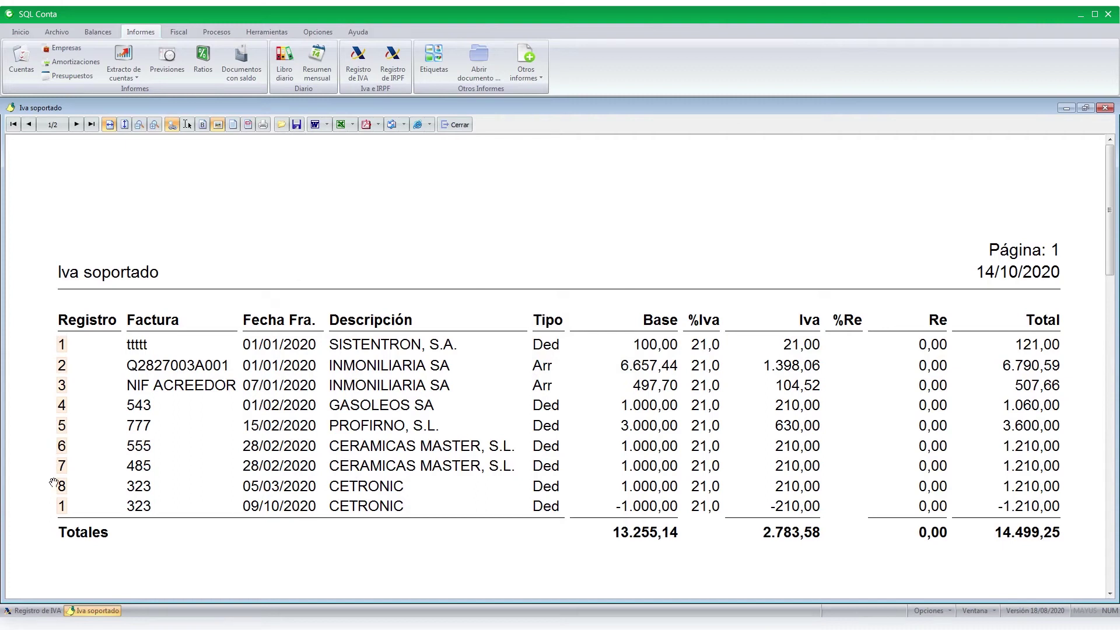
Close the input VAT report, switch the register type to Repercutido, and leave the VAT register.
click(466, 126)
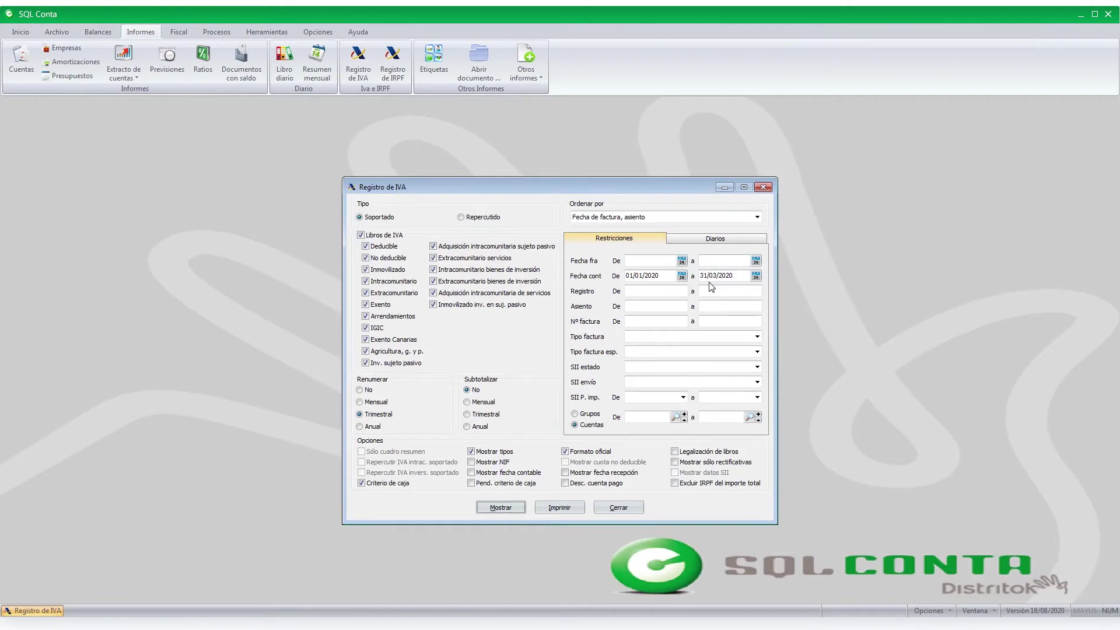
click(495, 217)
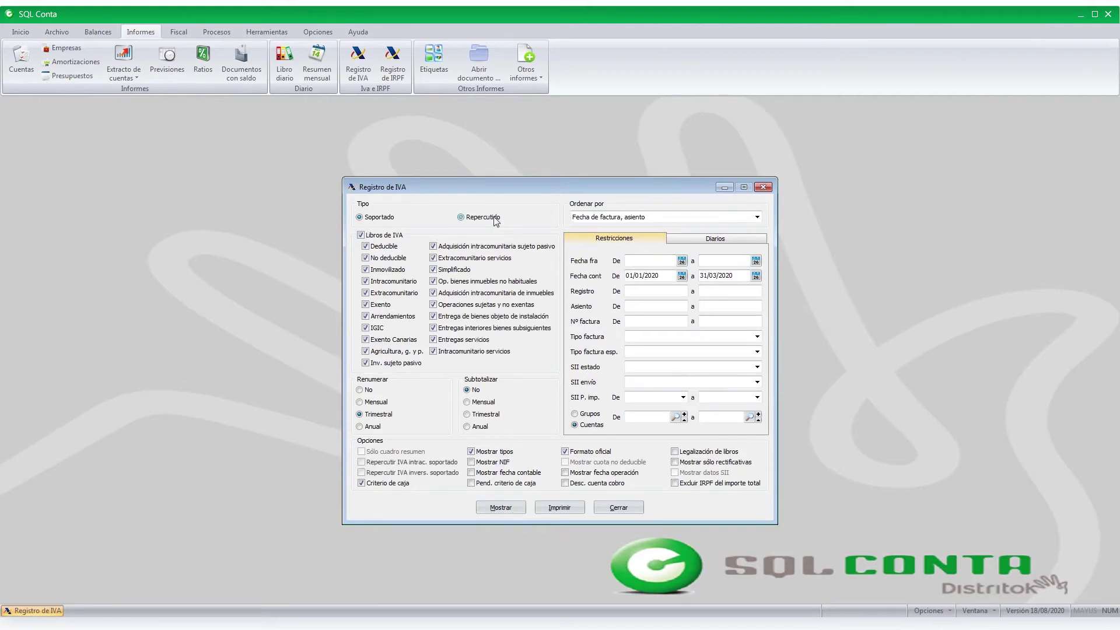
click(764, 187)
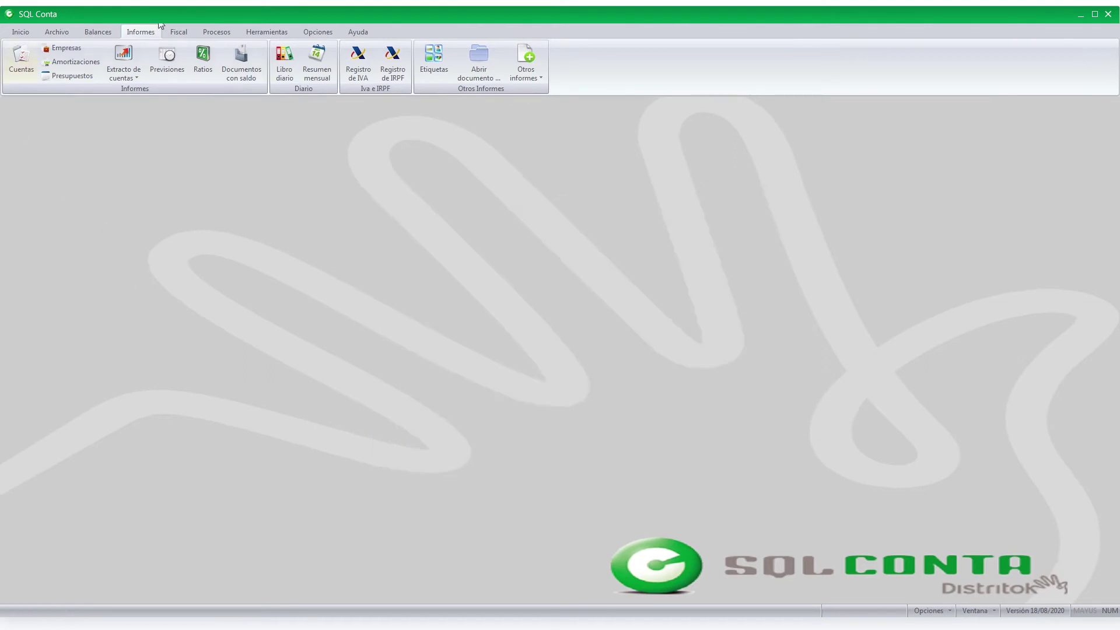
Create a Modelo 347 declaration named "Modelo anual 347" and calculate it from the accounting data.
click(186, 32)
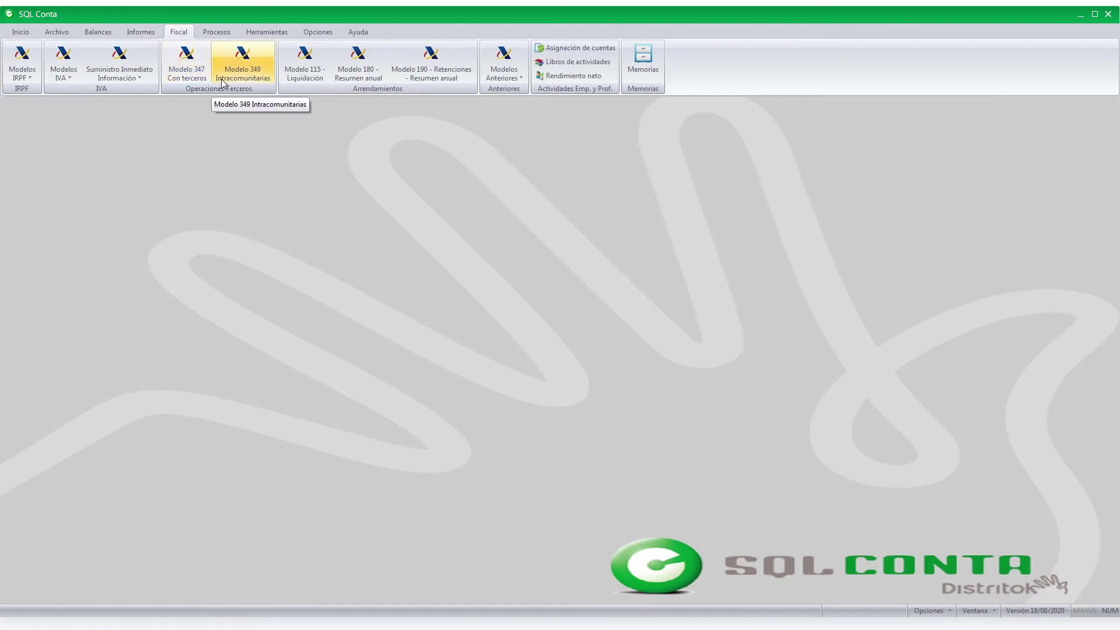
click(187, 67)
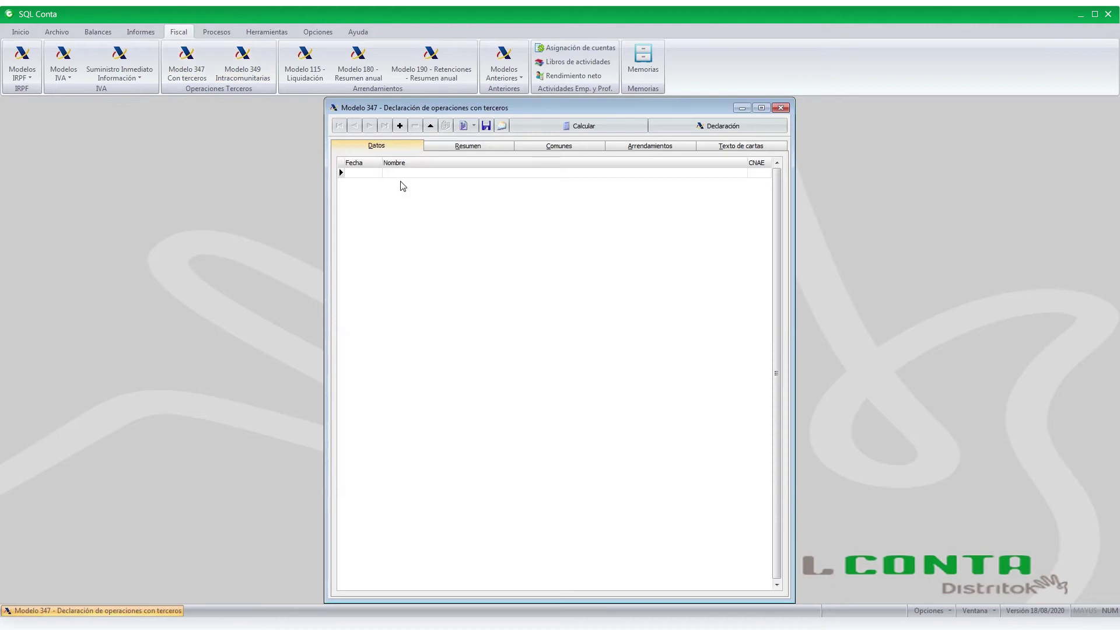
click(401, 127)
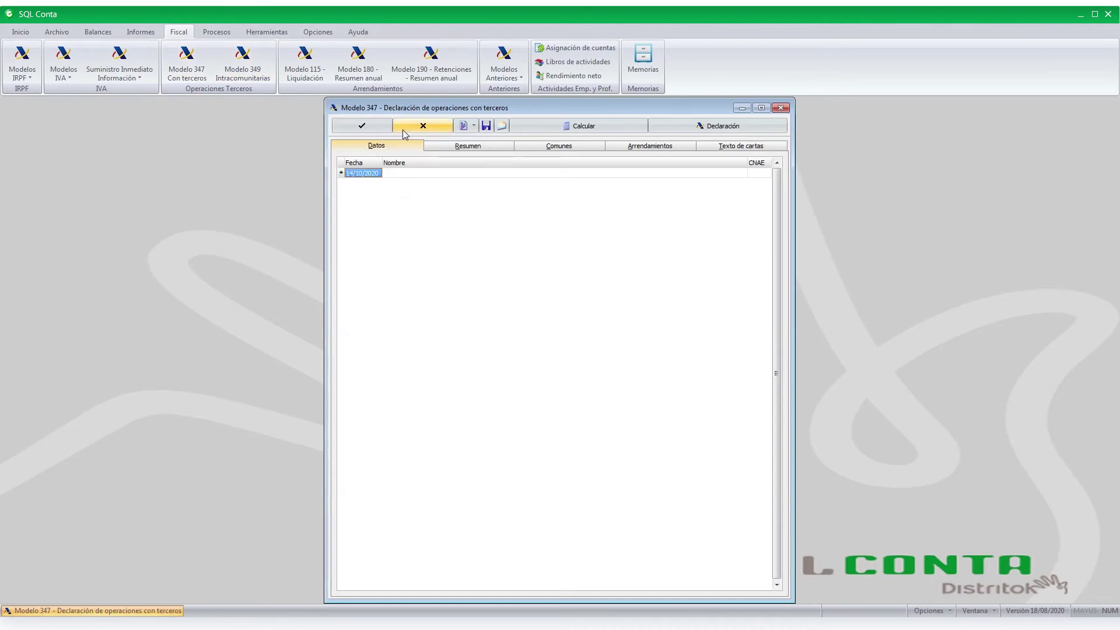
click(408, 174)
text(Mode)
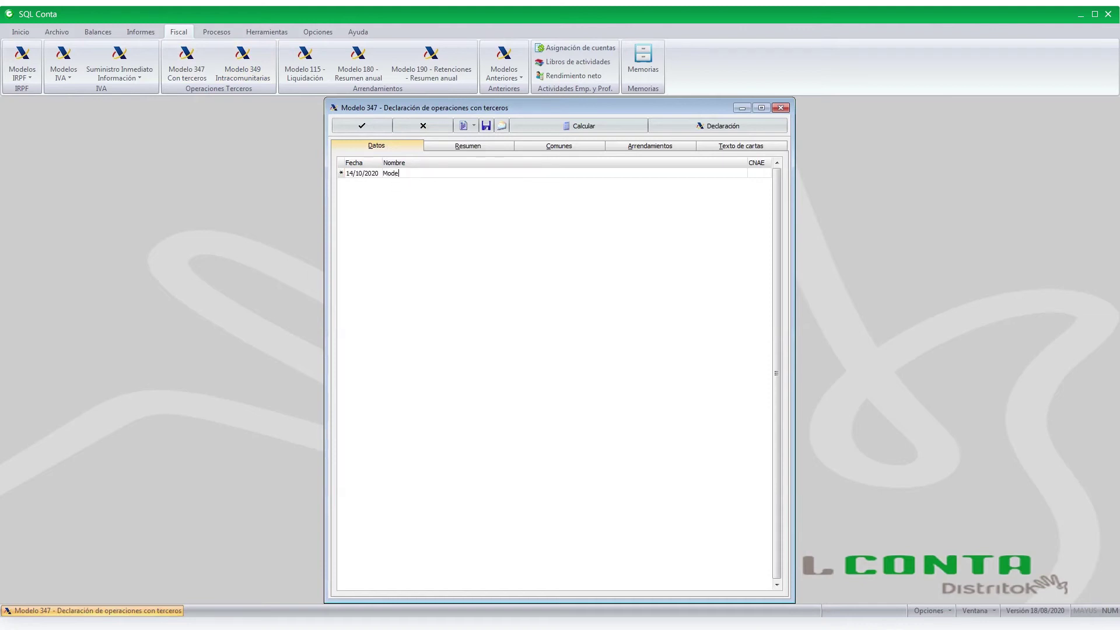
text(lo anual 347)
click(585, 128)
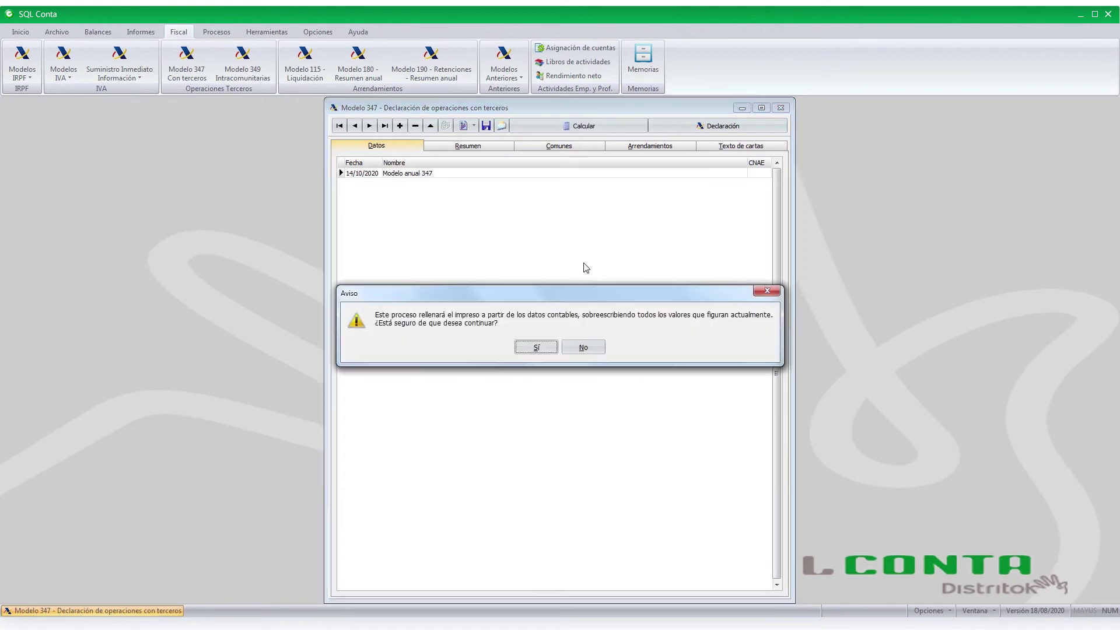
click(529, 348)
click(528, 348)
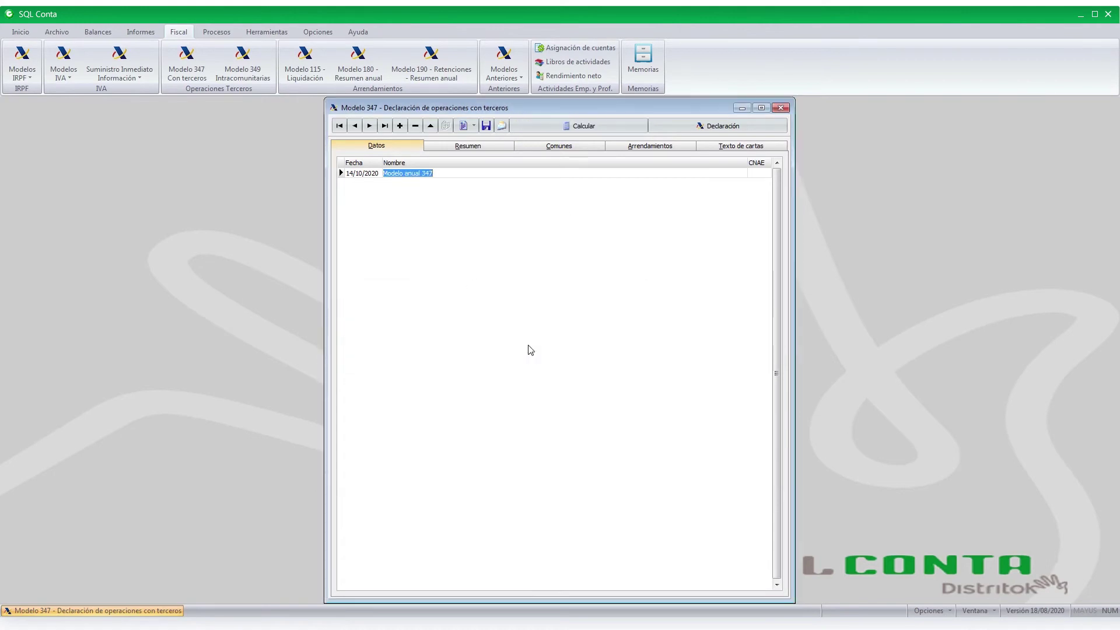
Review the Modelo 347 summary, common operations, rentals and letter text pages.
click(496, 146)
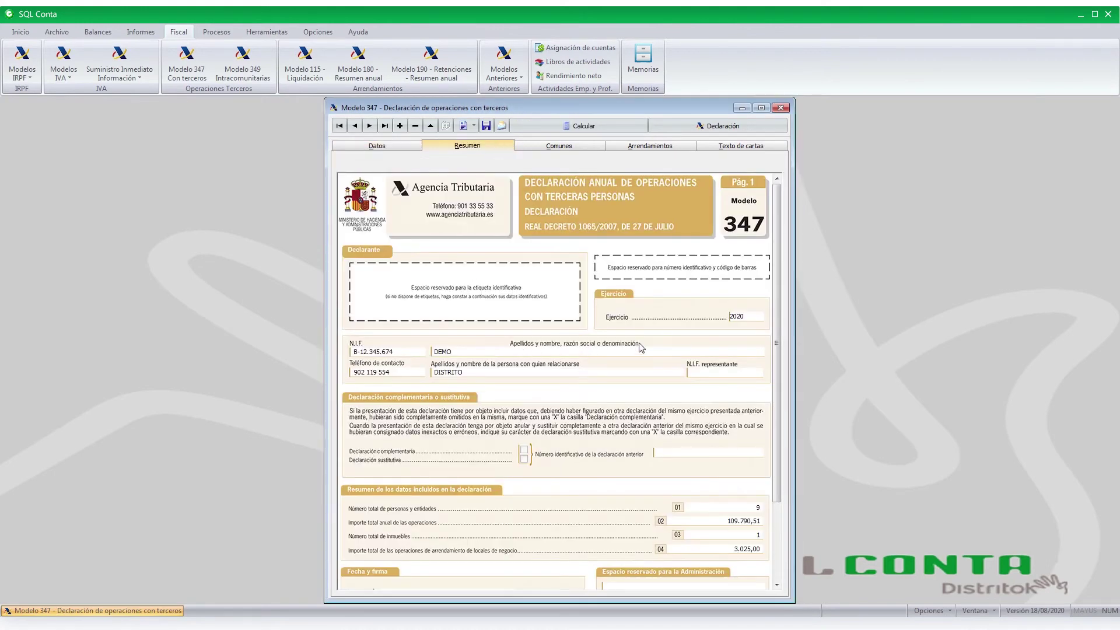
click(580, 145)
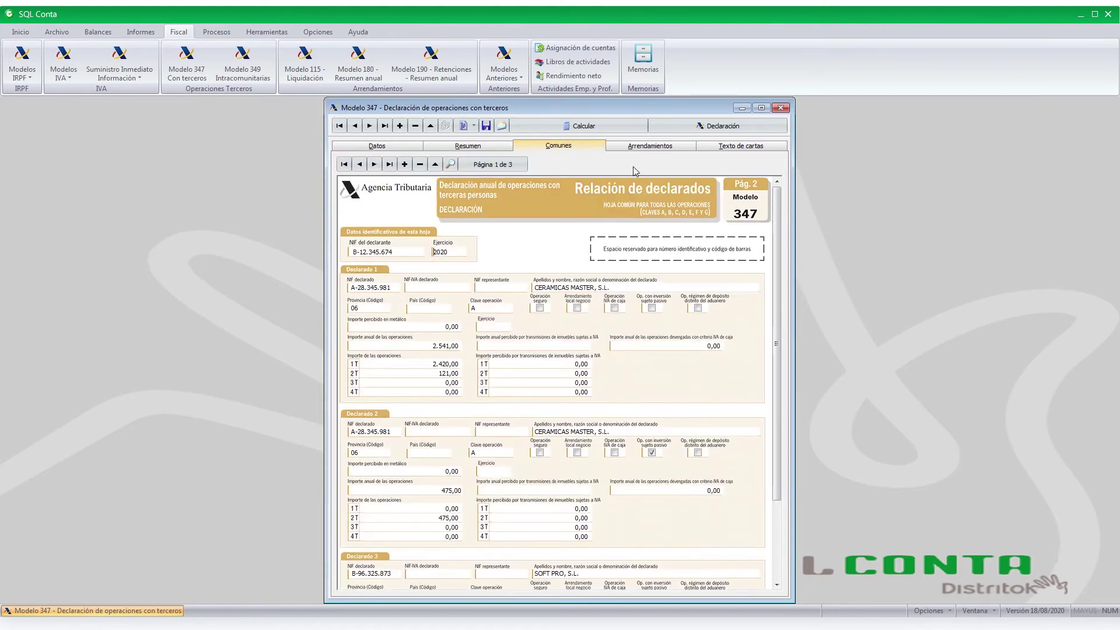
click(648, 146)
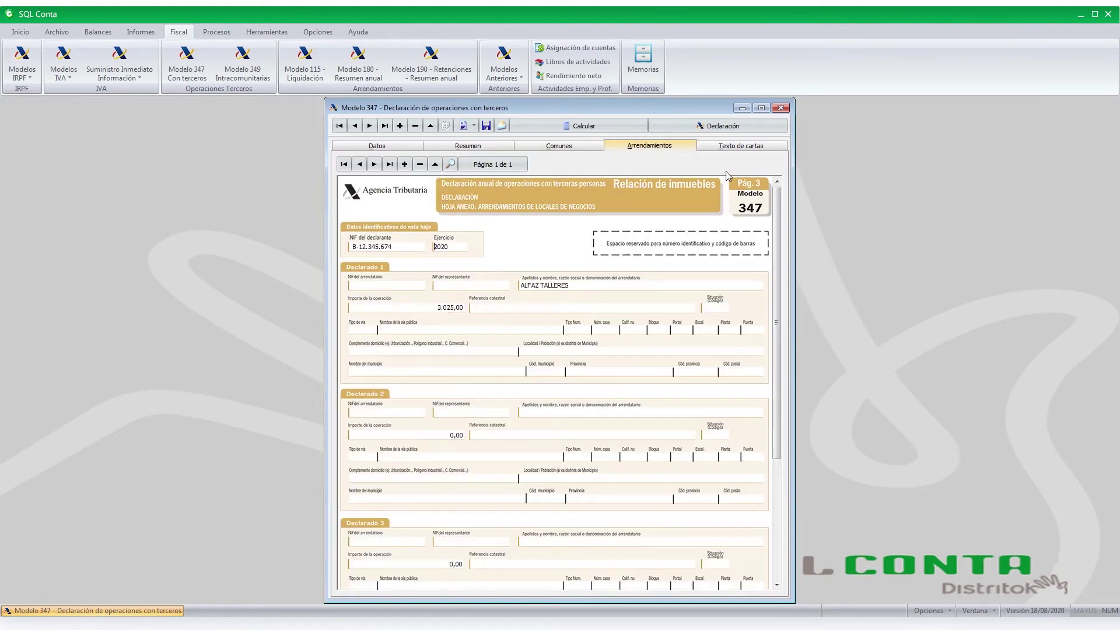
click(753, 147)
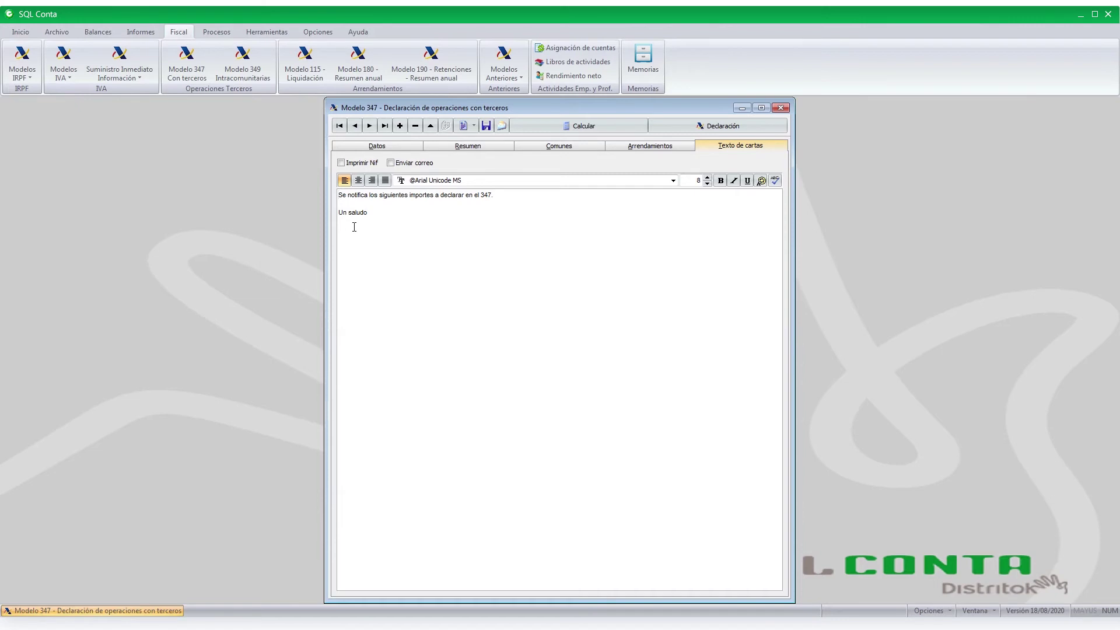
Preview the third-party notification letters without e-mail sending, browse them up to page 6, and close the preview.
click(392, 165)
click(391, 164)
click(502, 129)
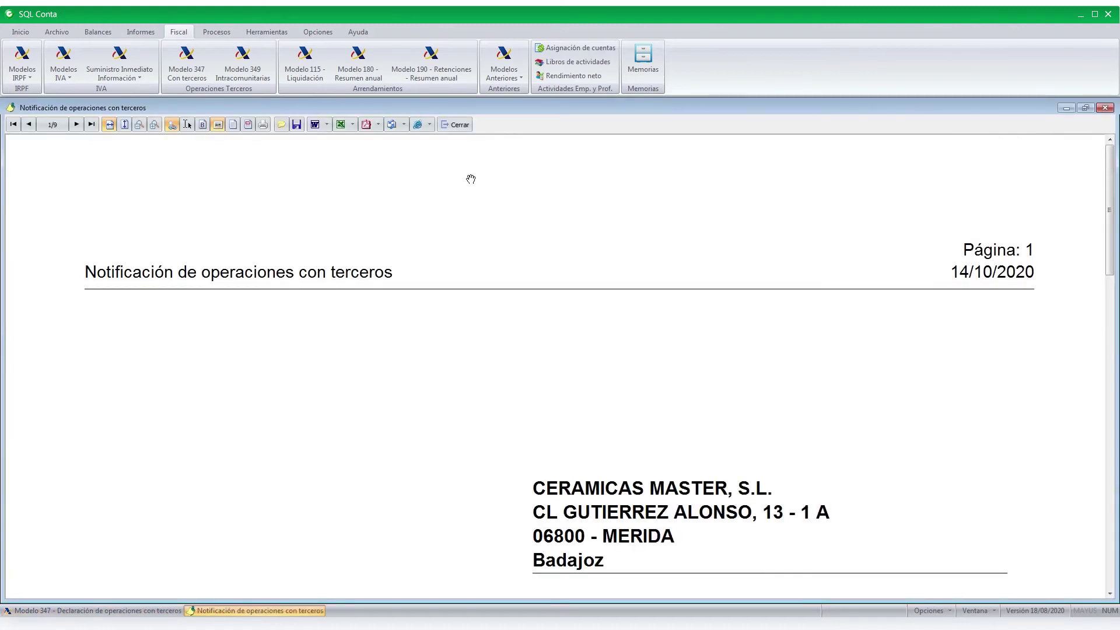
scroll(475, 180, down, 1)
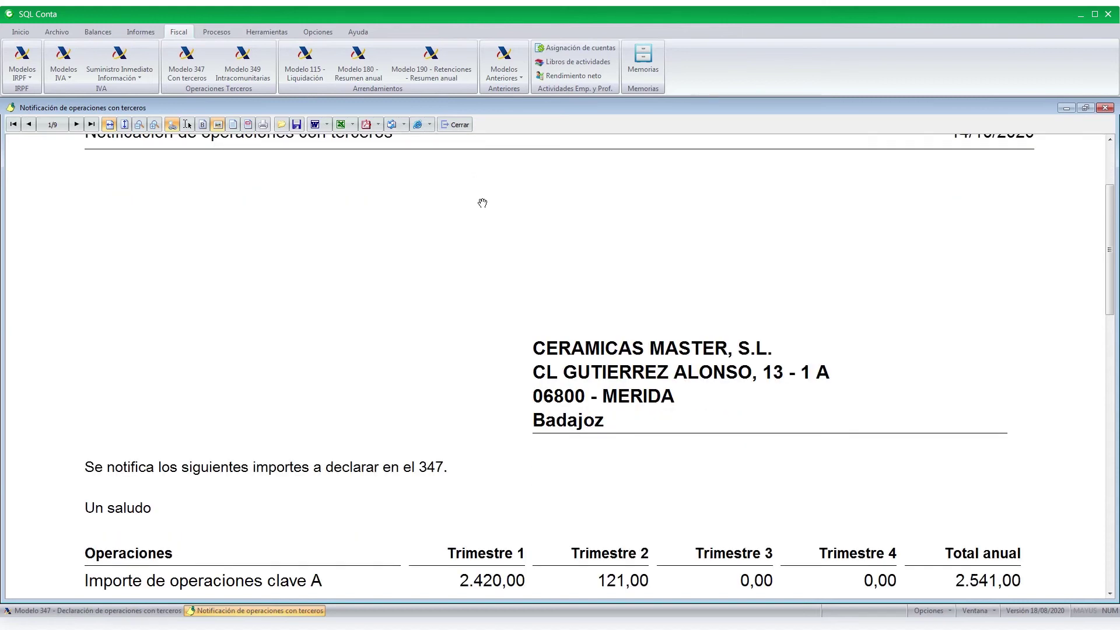
scroll(483, 203, down, 1)
click(76, 124)
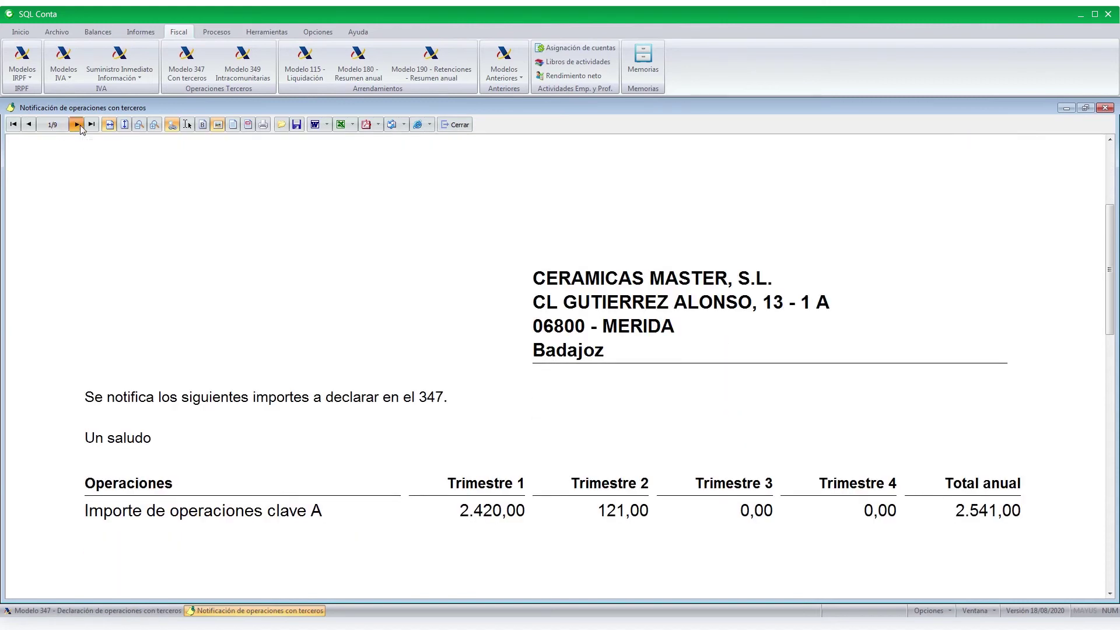
click(76, 125)
click(77, 124)
click(77, 125)
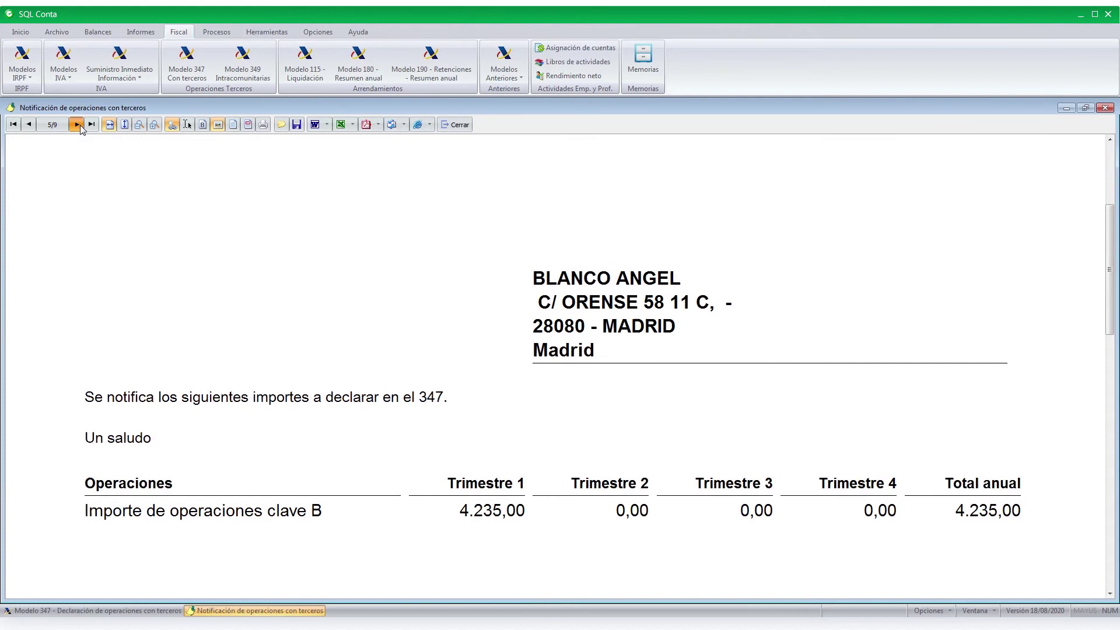
click(76, 125)
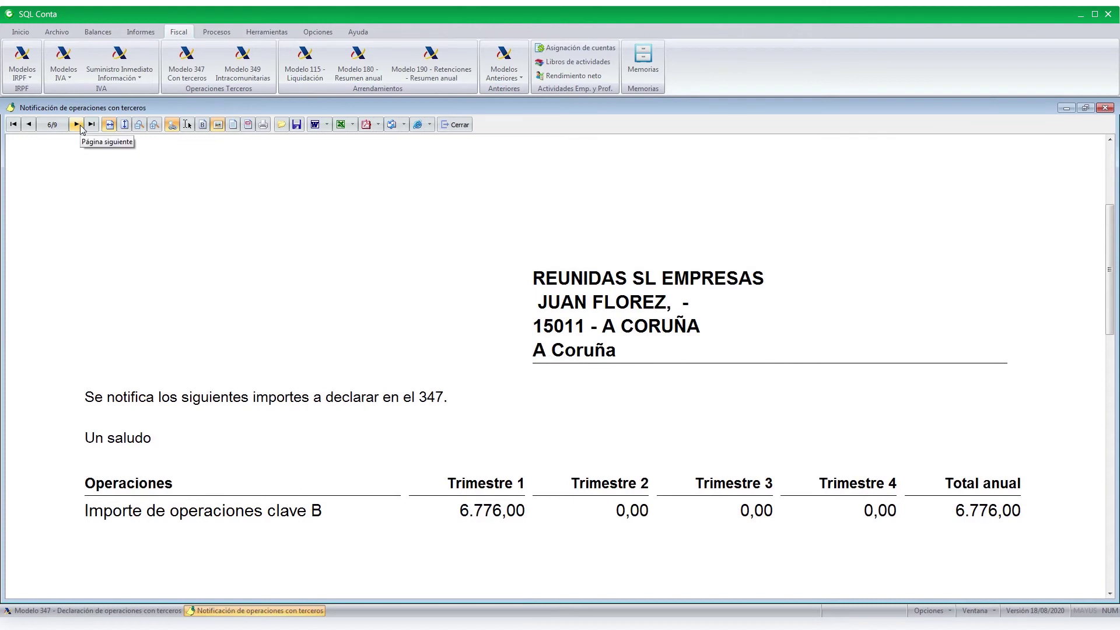
click(458, 124)
View the Modelo 347 listings of declared and non-included third-party operations, closing both reports and the declaration.
click(473, 126)
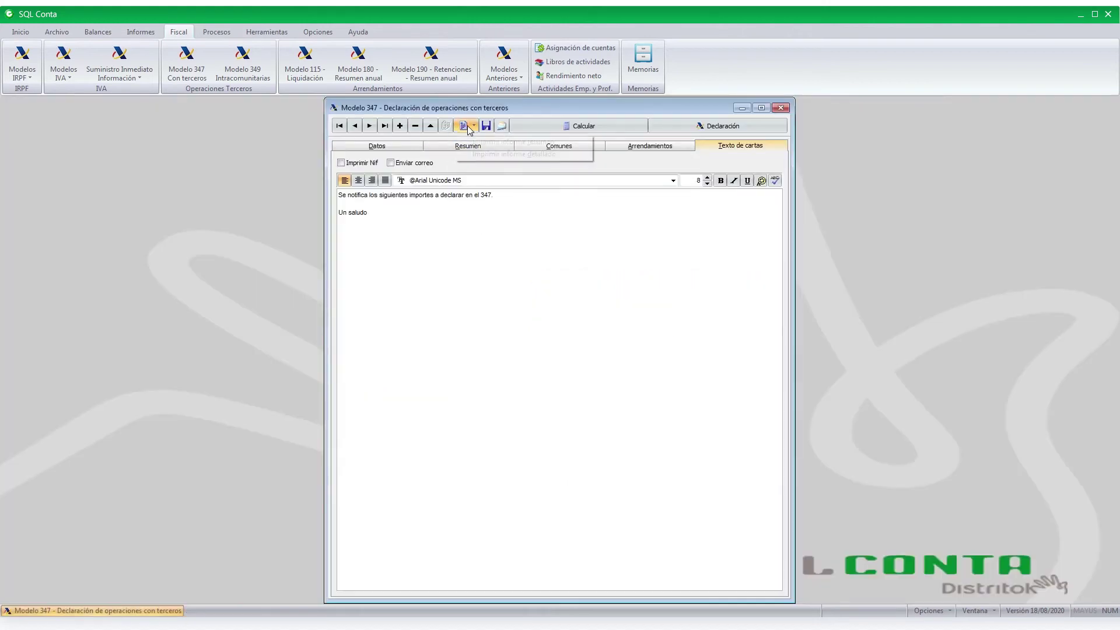
click(485, 143)
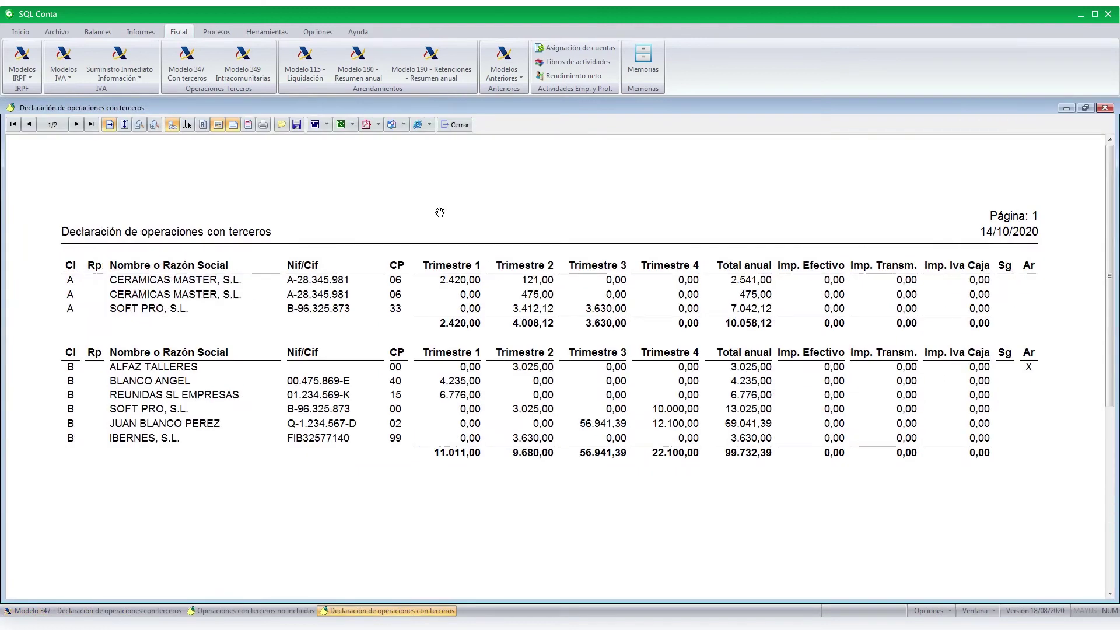
click(467, 128)
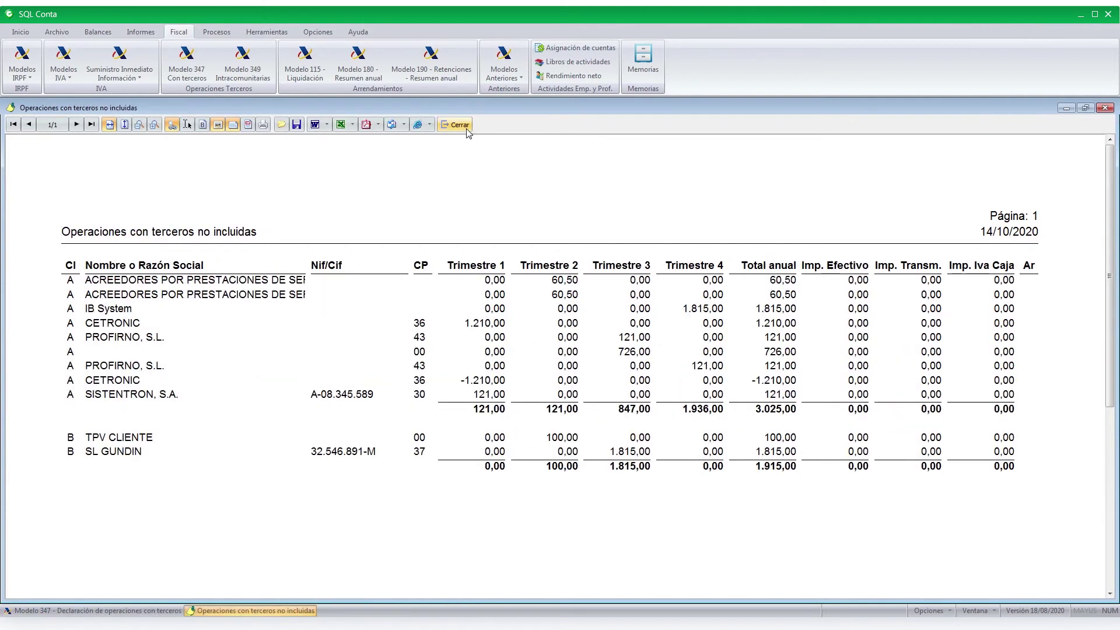
click(467, 129)
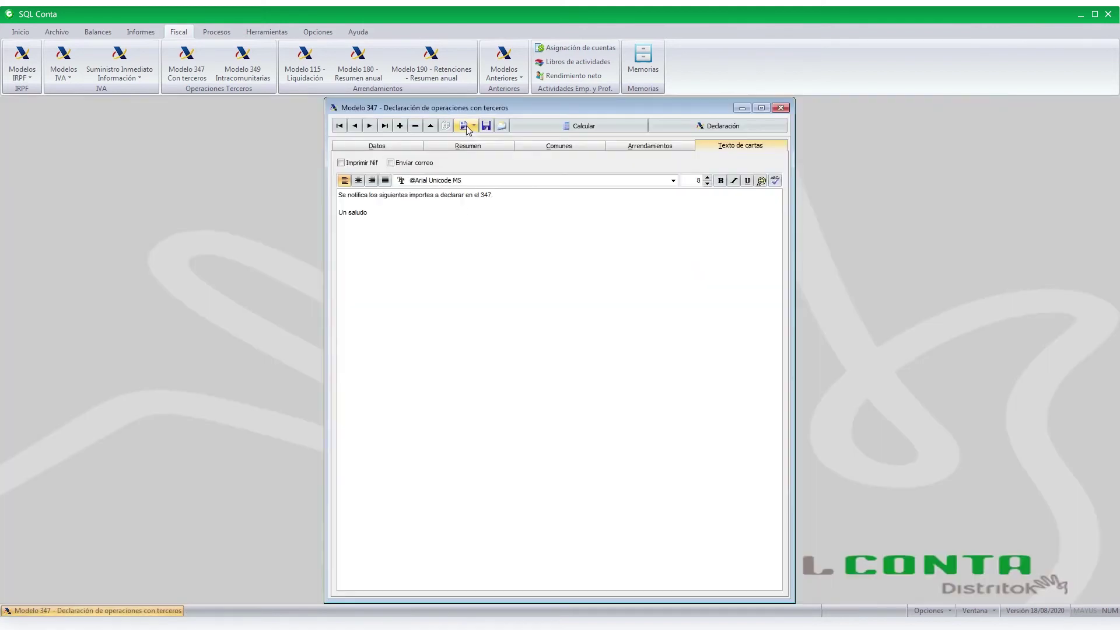
click(781, 109)
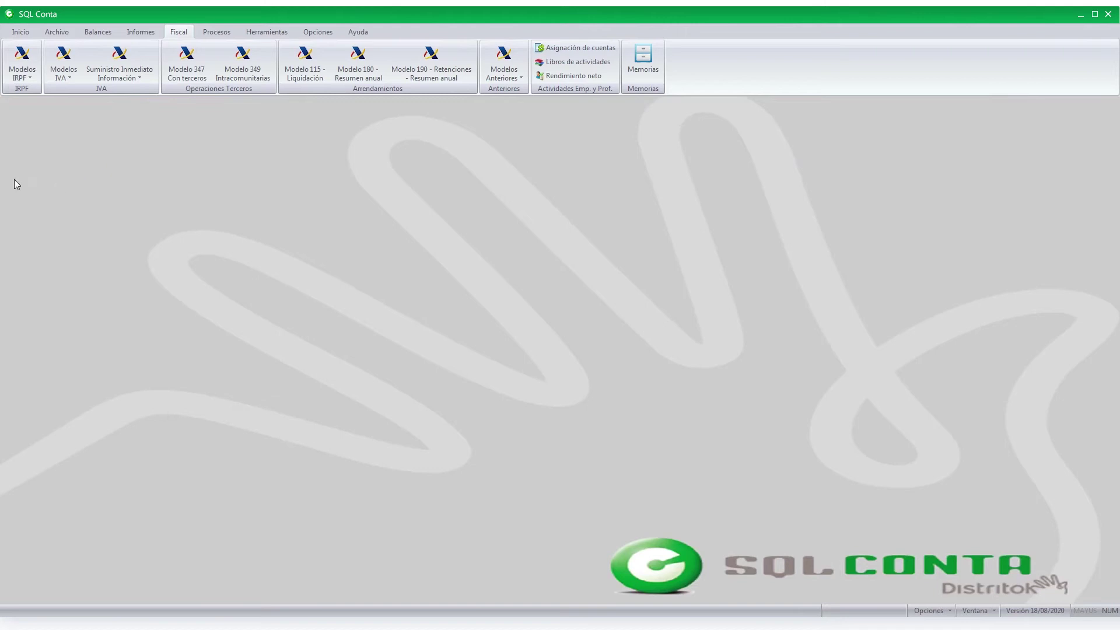
Create a Modelo 111 return for period 1T named "1 Trimestre" and calculate it from the accounting data.
click(29, 77)
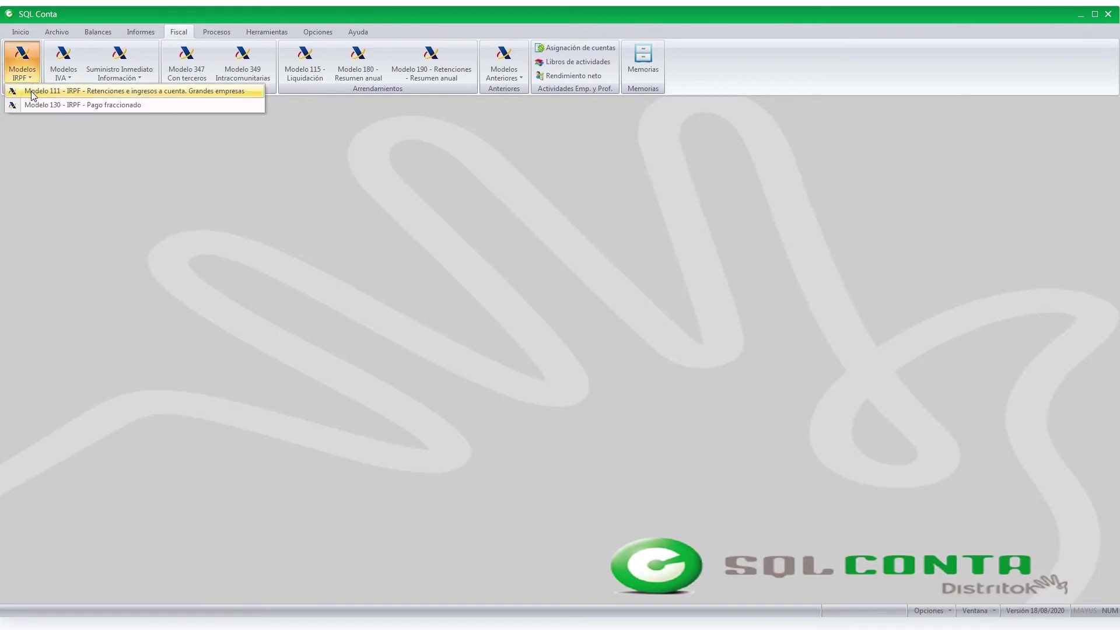
click(33, 92)
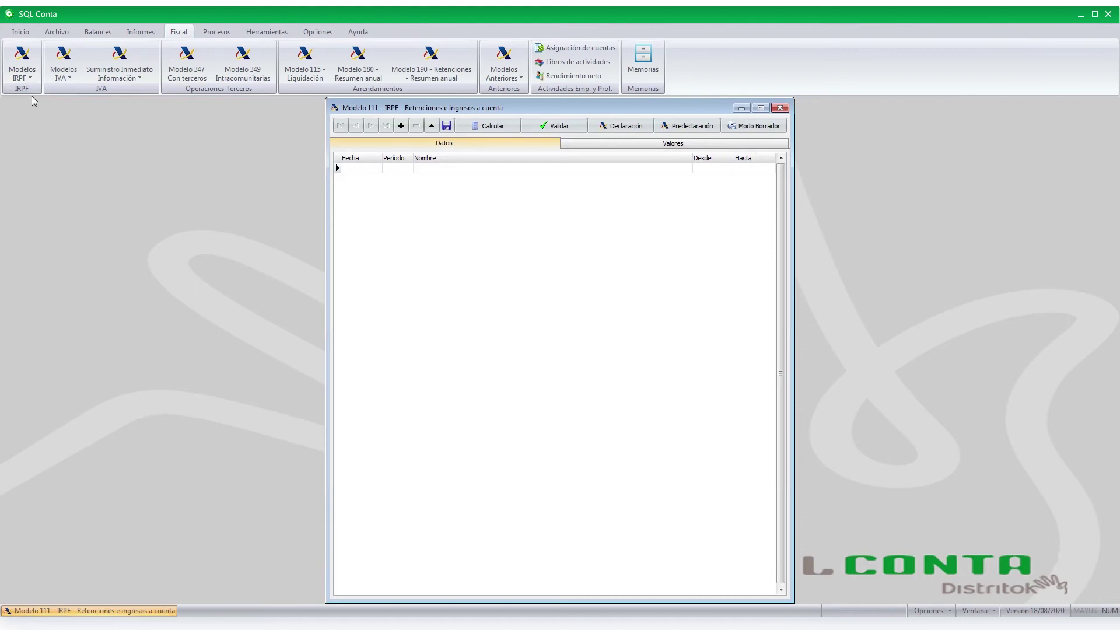
click(402, 126)
click(399, 169)
click(409, 168)
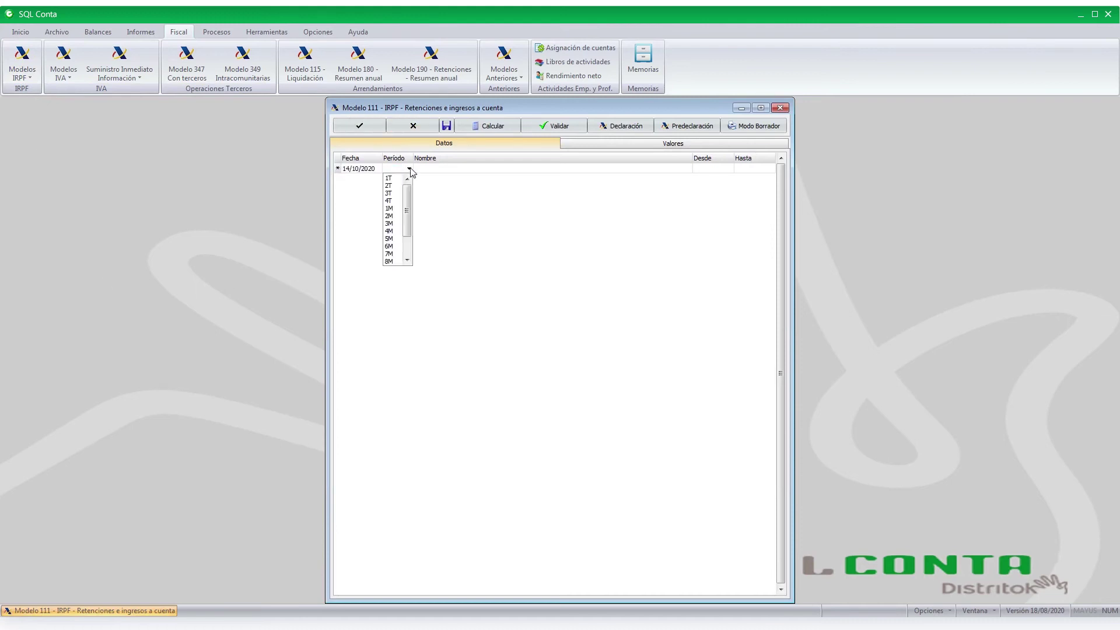
click(393, 179)
click(440, 170)
text(1 Trimestre)
key(Tab)
click(489, 130)
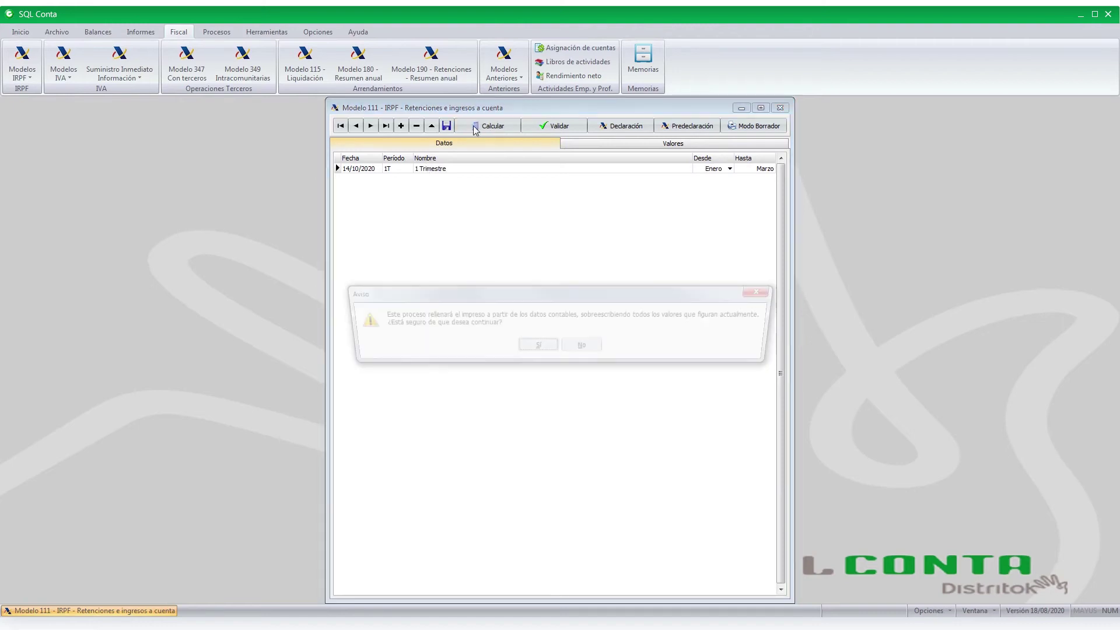
click(533, 350)
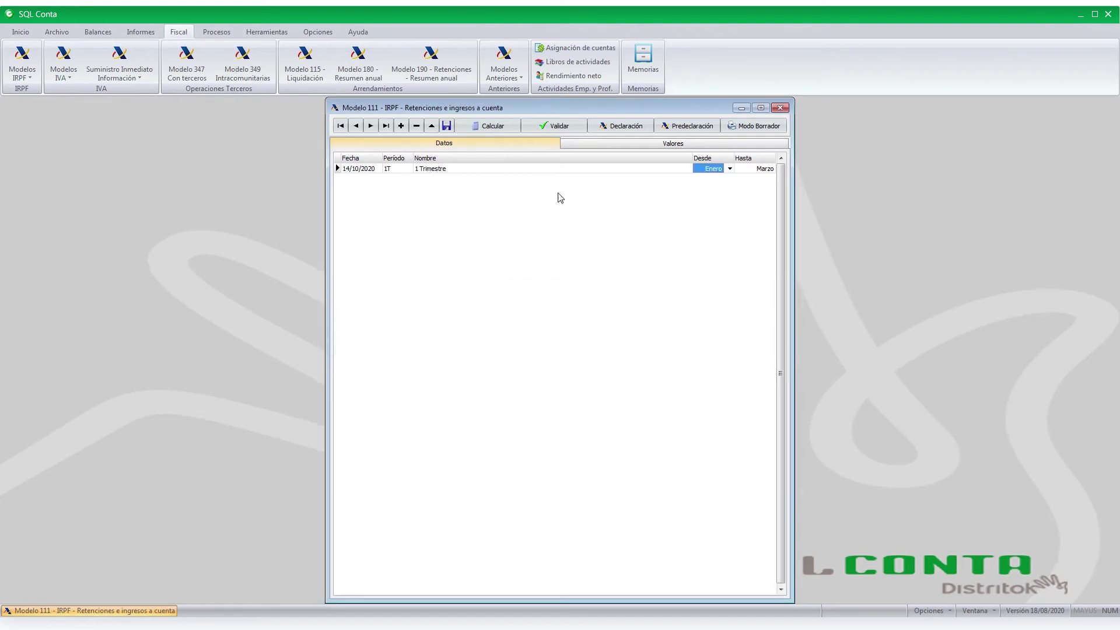
Examine the calculated Modelo 111 values and inspect boxes 02, 03 and 08, including the formula behind box 02.
click(620, 144)
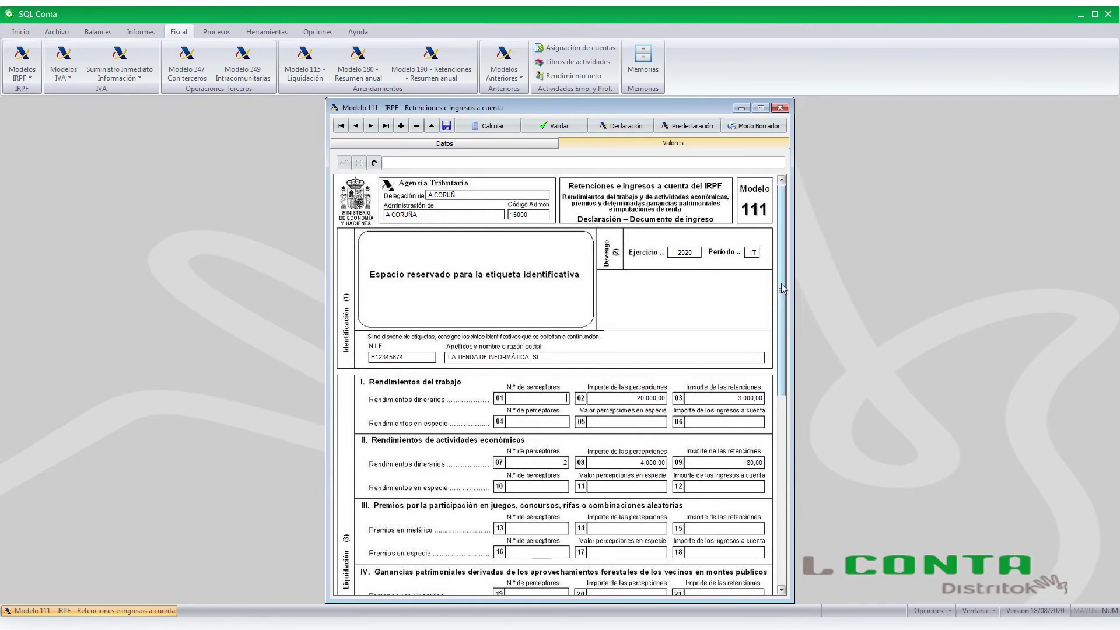
scroll(782, 284, down, 1)
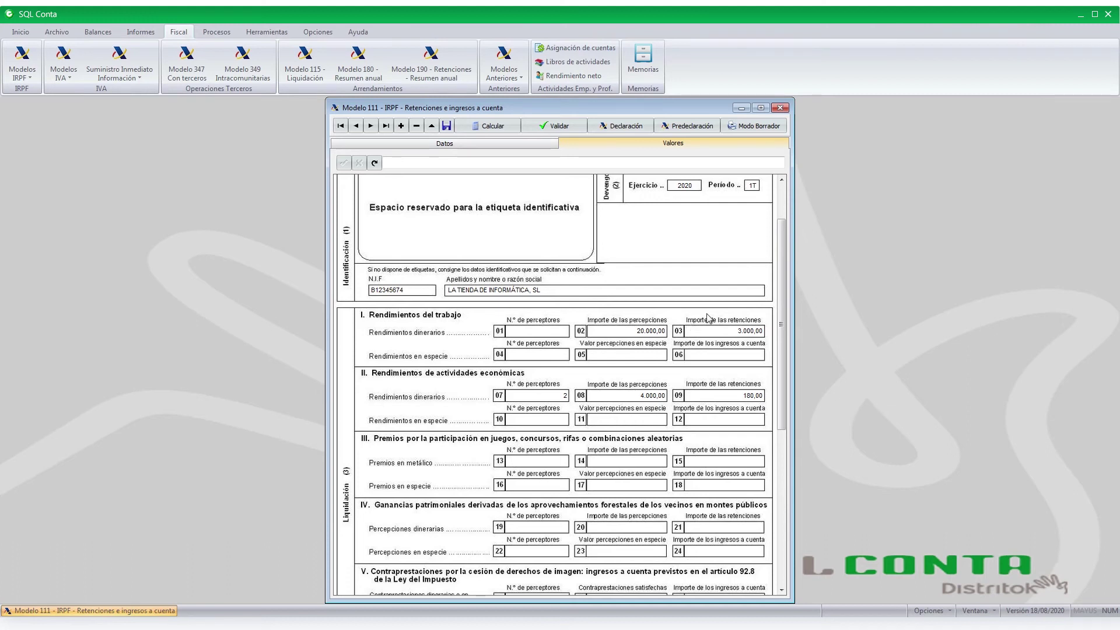
click(623, 332)
click(383, 164)
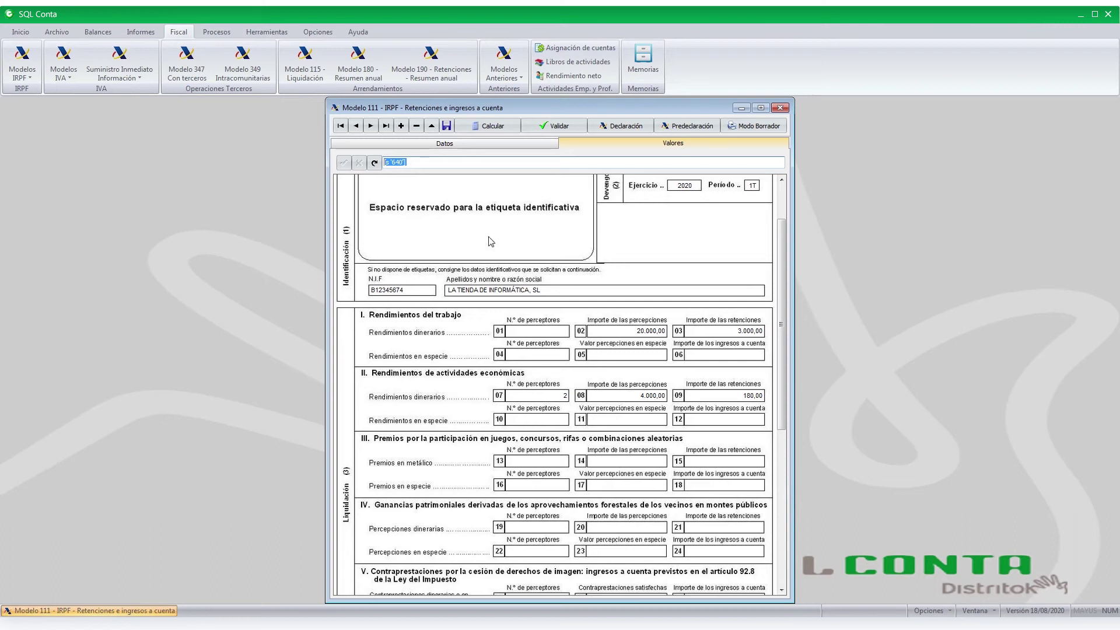
click(708, 331)
click(652, 396)
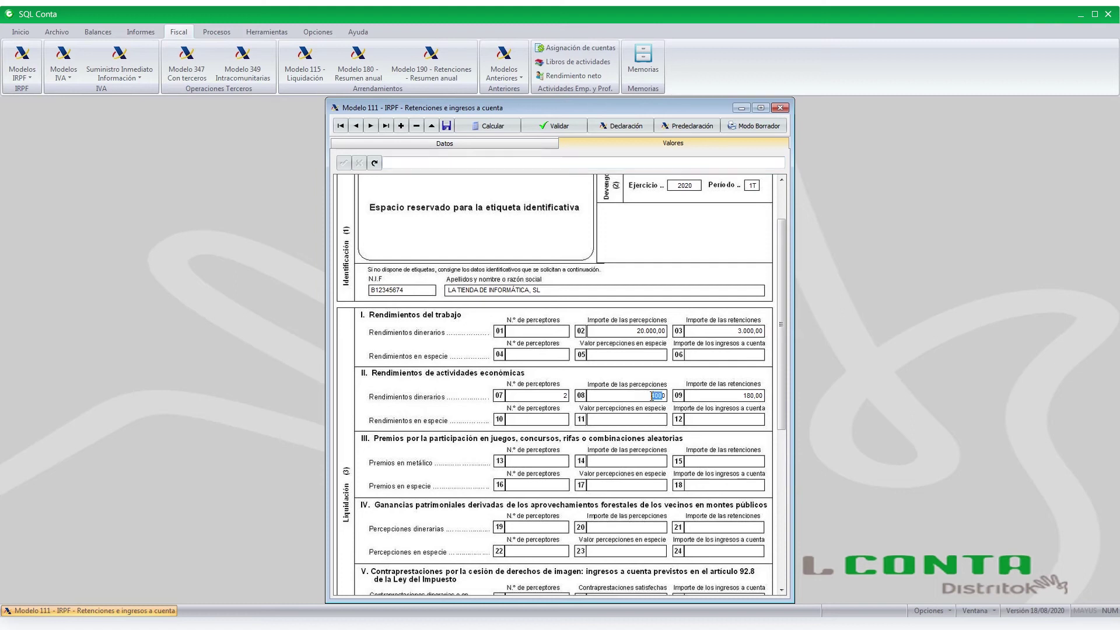
Inspect box 09 of the Modelo 111, the withholdings on economic activities, and close the return.
click(735, 396)
click(780, 107)
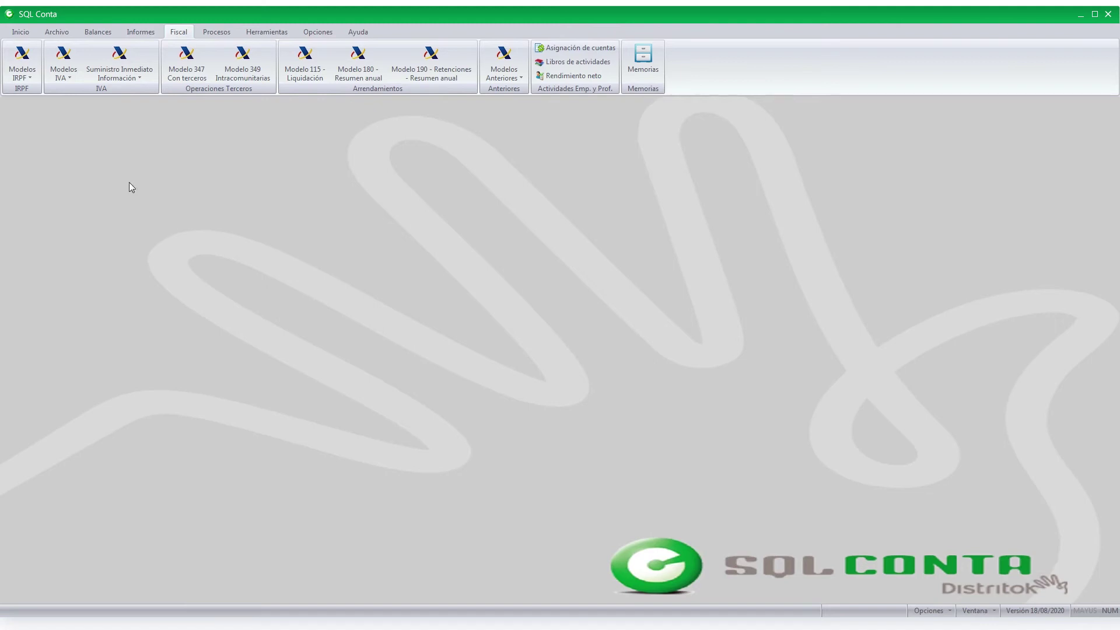
Preview the Repercutido IRPF register with types shown for accounting dates 01/01/2020 to 31/03/2020, and close the report and its dialog.
click(145, 31)
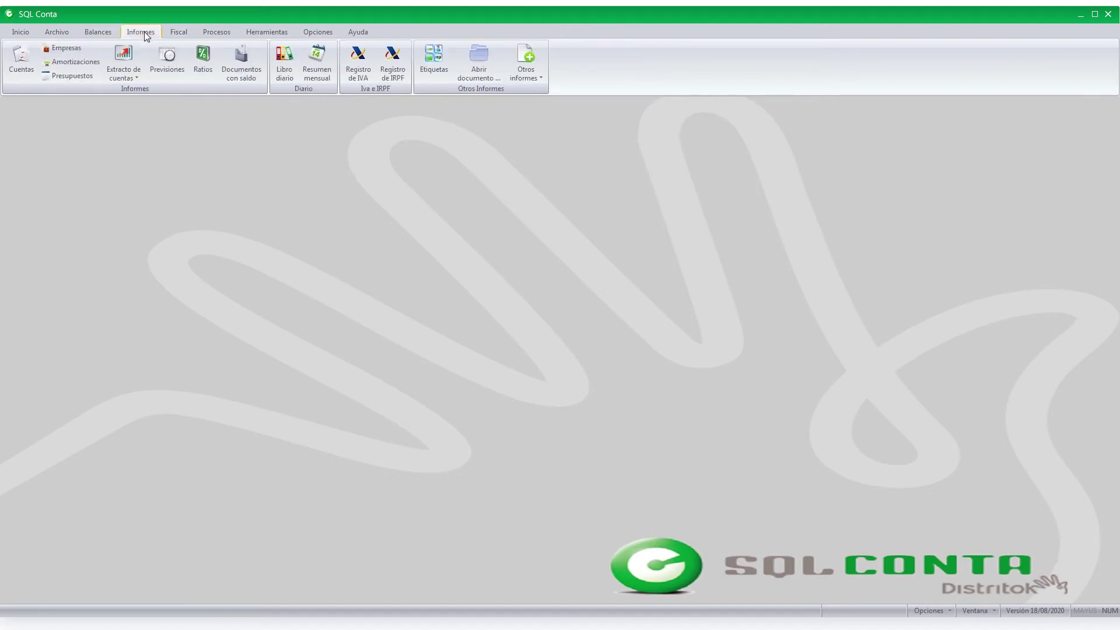
click(394, 63)
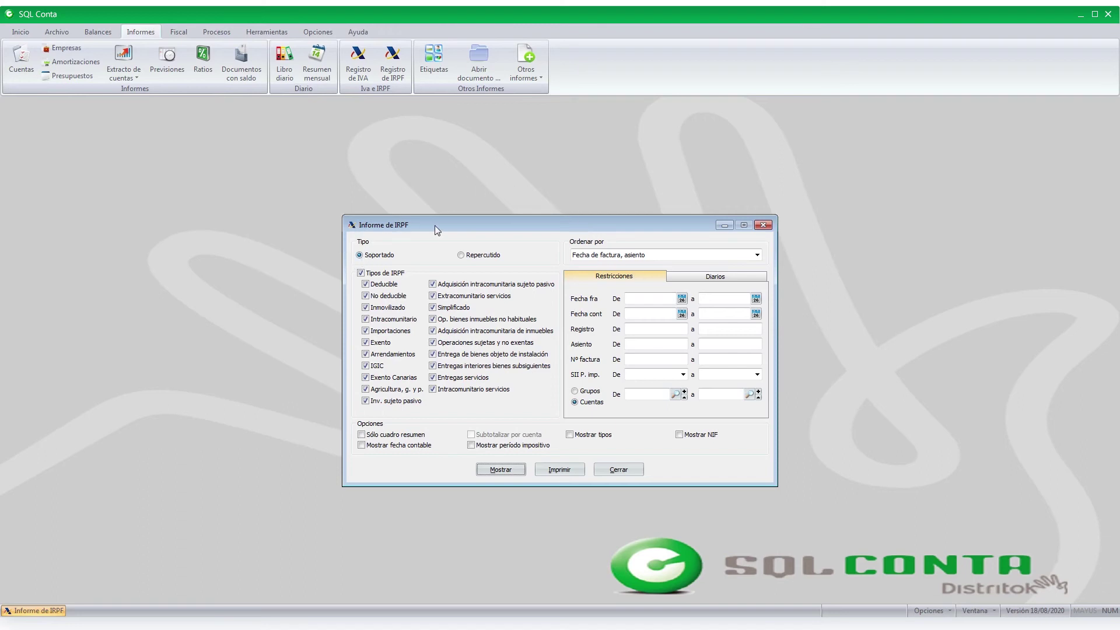
click(461, 255)
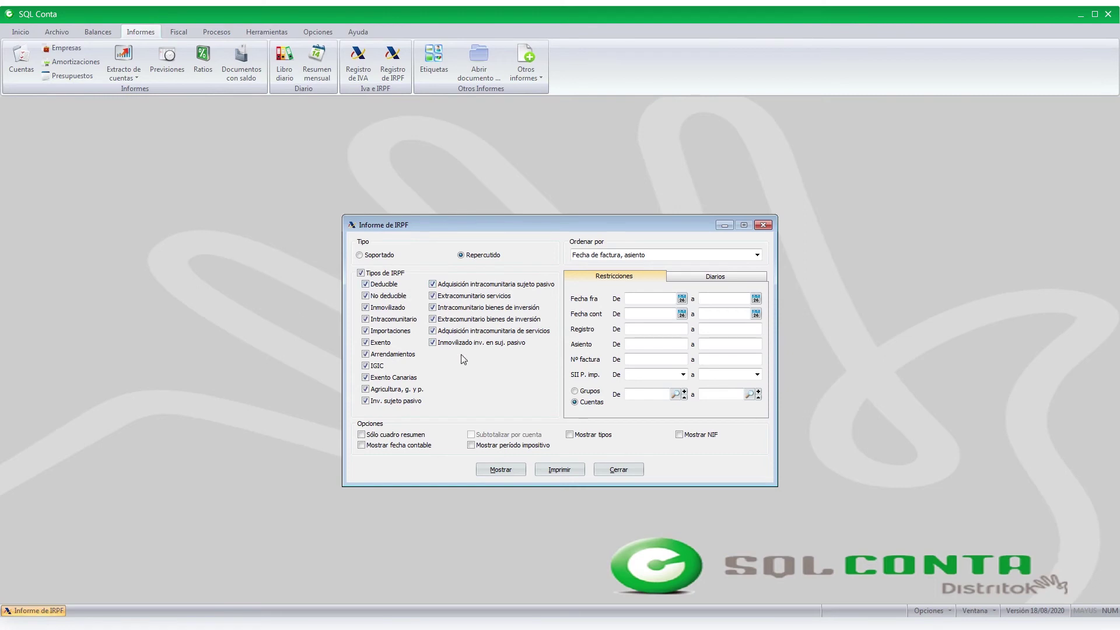
click(570, 436)
click(647, 313)
text(01/01/2020)
key(Tab)
text(31/03/2020)
click(516, 468)
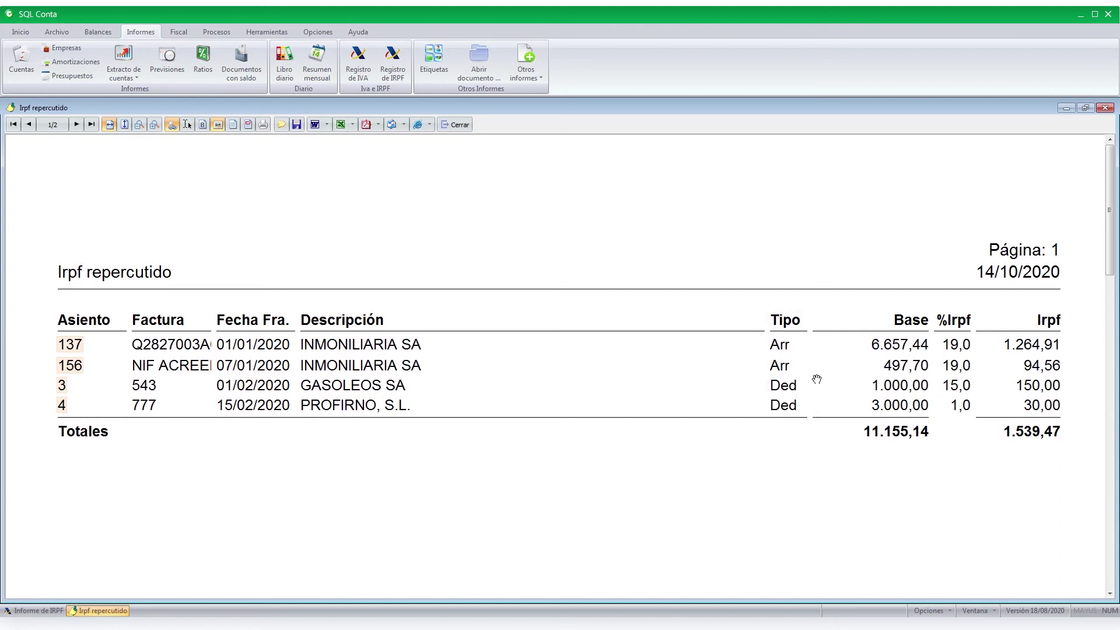
click(471, 124)
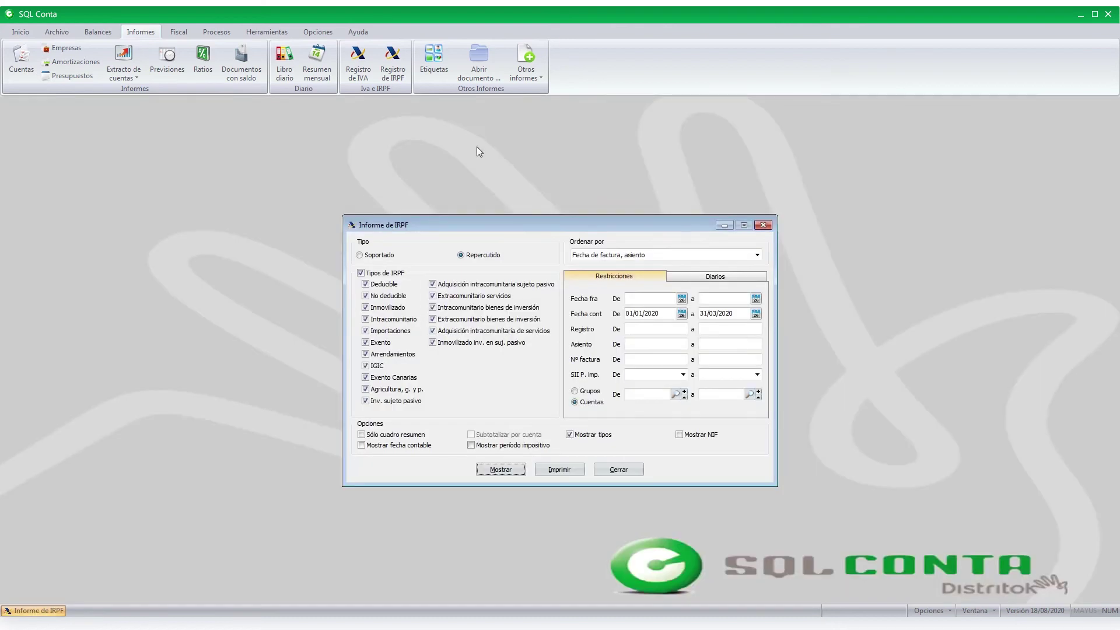
click(629, 473)
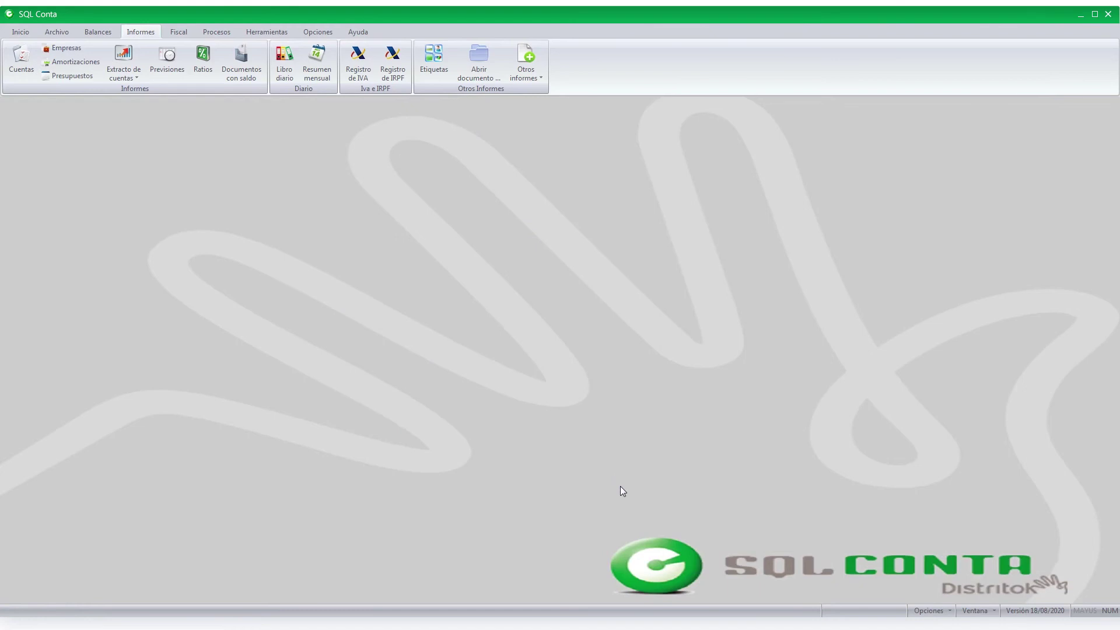
View the SII sending options for common operations in test mode, and close the window without sending anything.
click(180, 33)
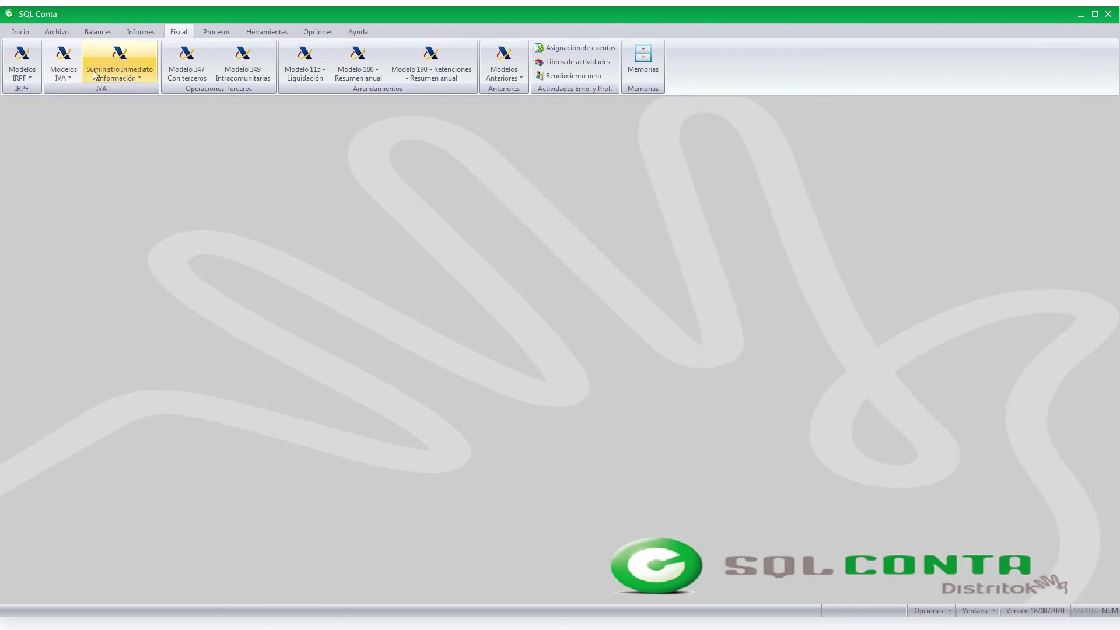
click(138, 75)
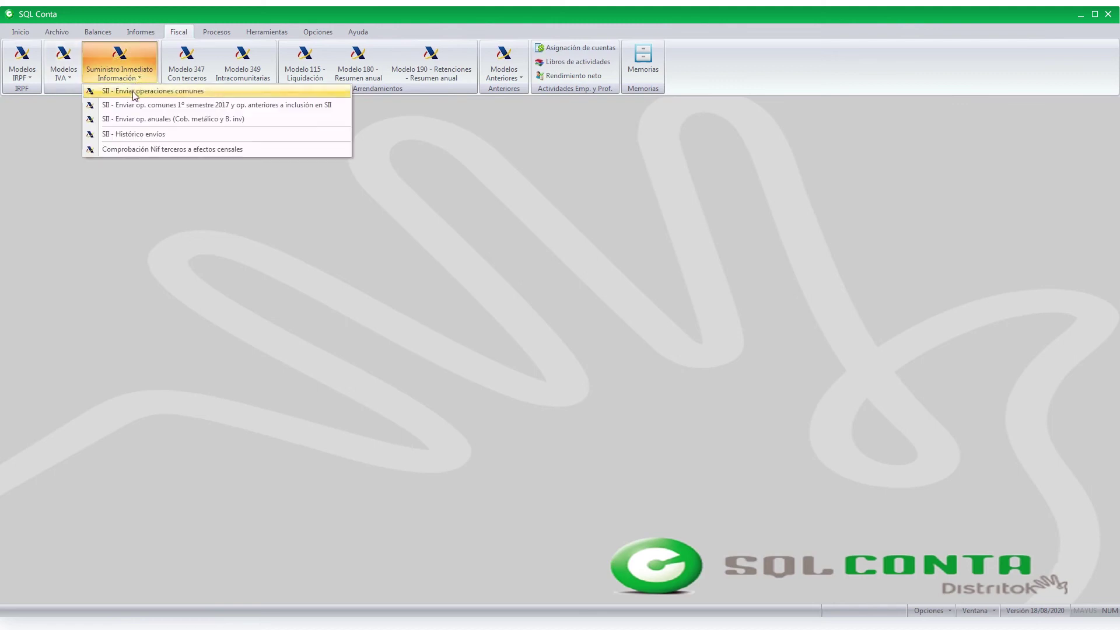
click(137, 93)
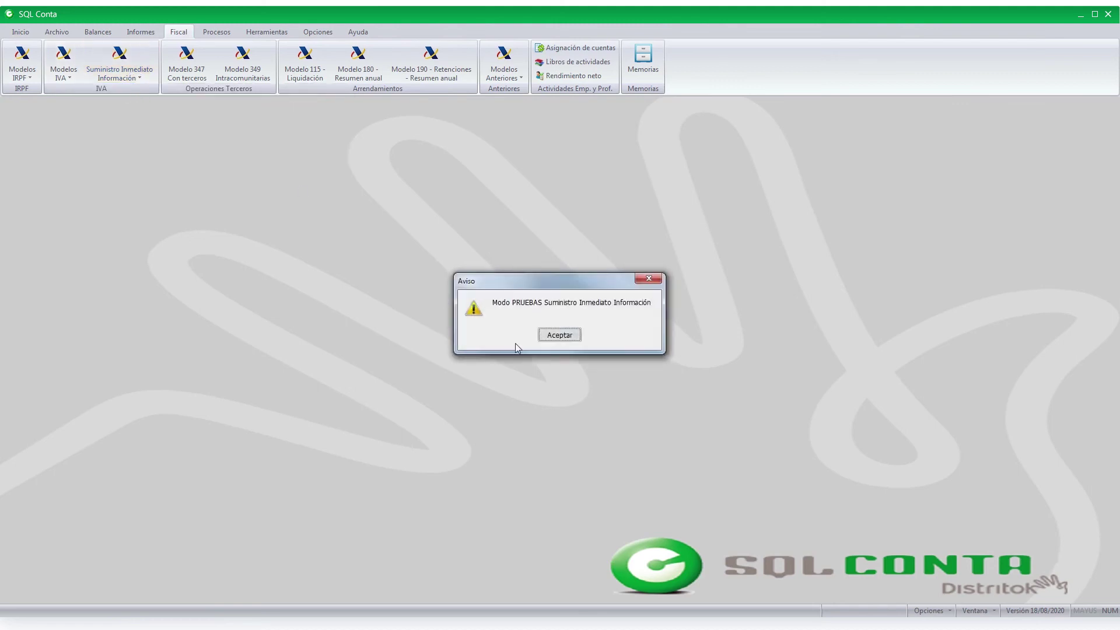
click(551, 335)
click(555, 237)
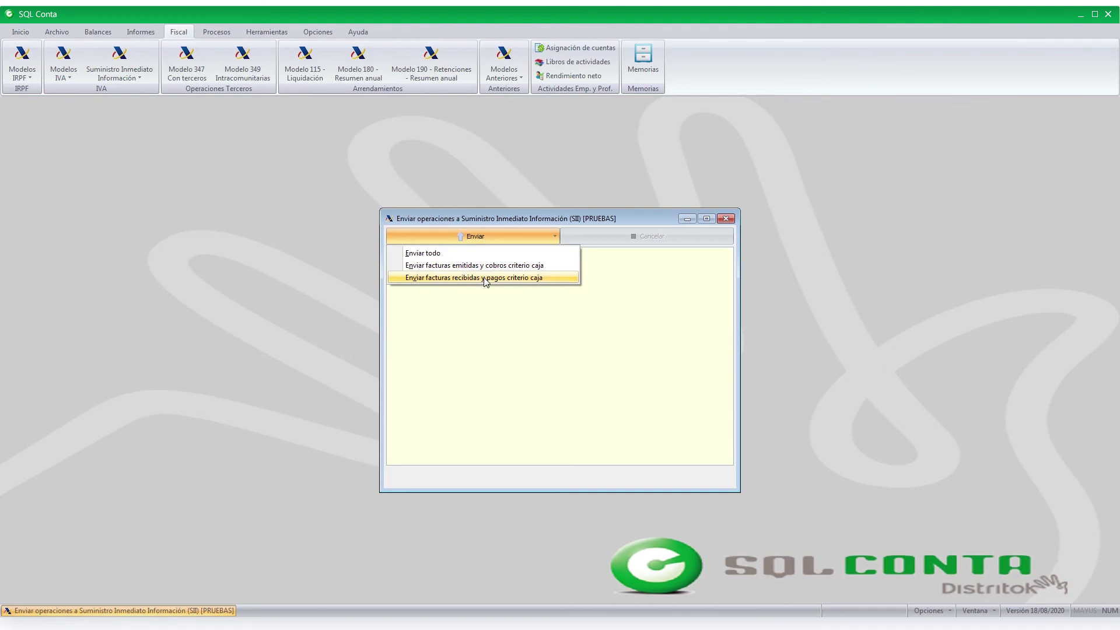
click(726, 218)
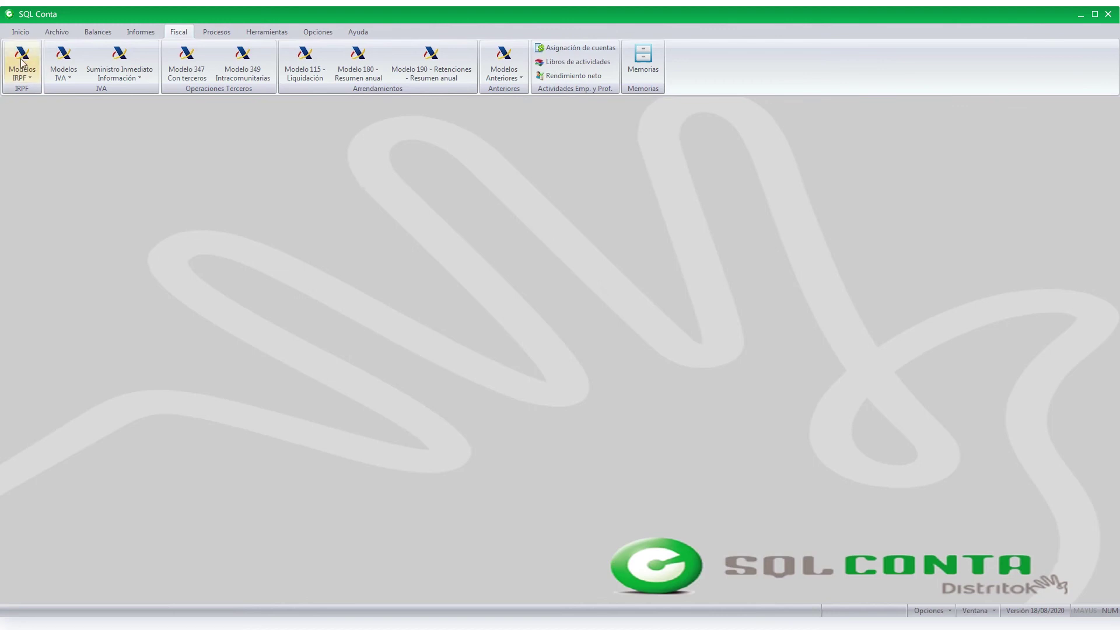
Open the journal and select the withholding line, account 47510001, of entry 224 for rent invoice 58744.
click(56, 32)
click(52, 58)
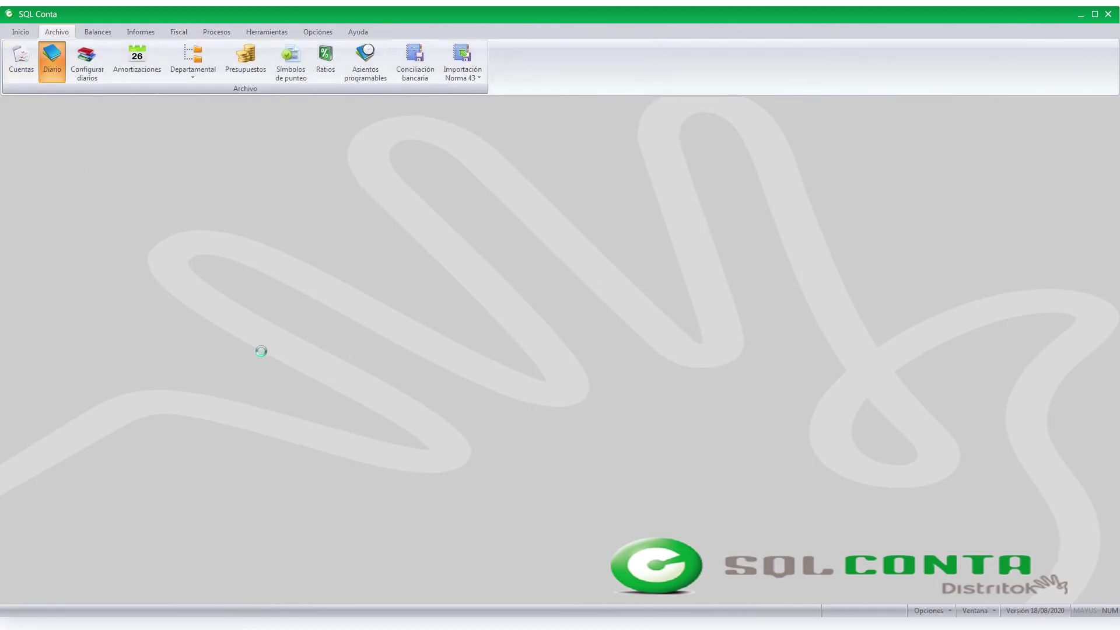
click(392, 356)
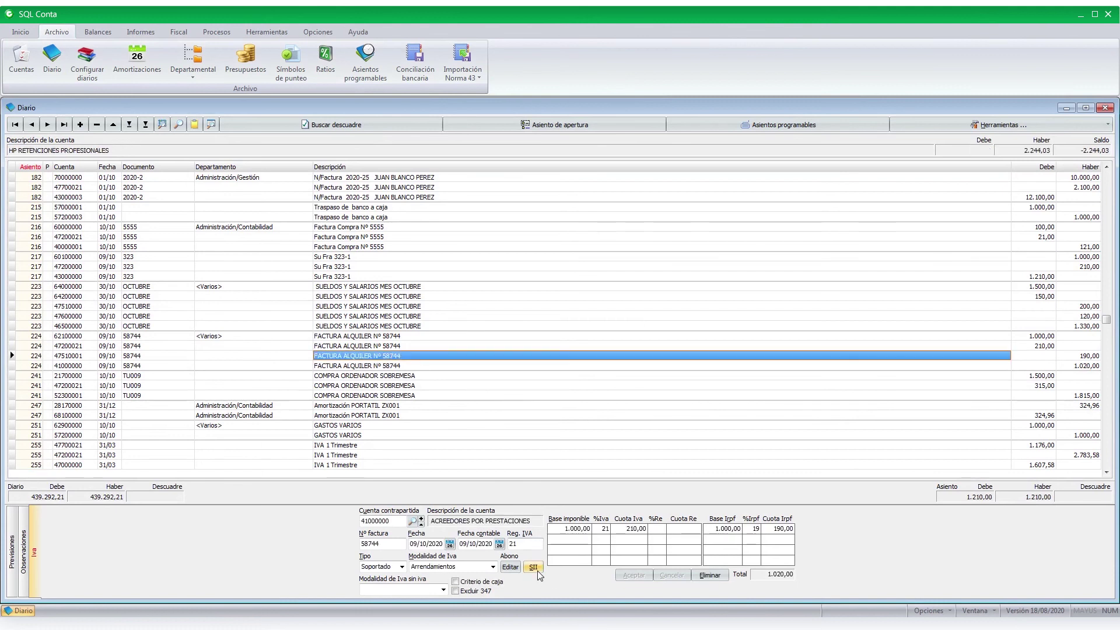